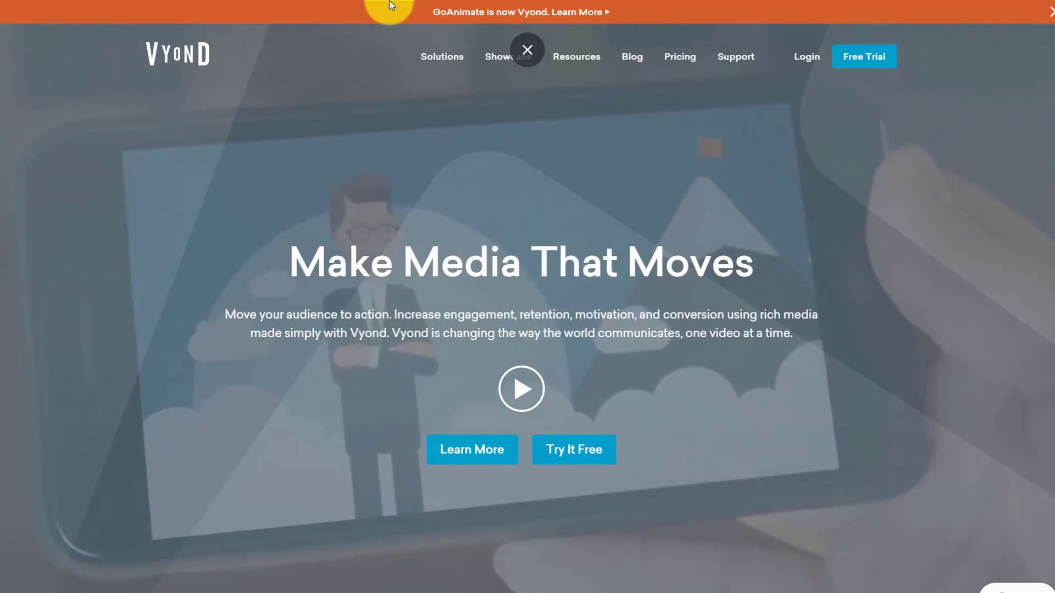
Scroll the Vyond homepage past Solutions to the Showcase and play the Help4Backs promotion video.
{"action": "scroll", "coordinate": [702, 256], "scroll_direction": "down", "scroll_amount": 10}
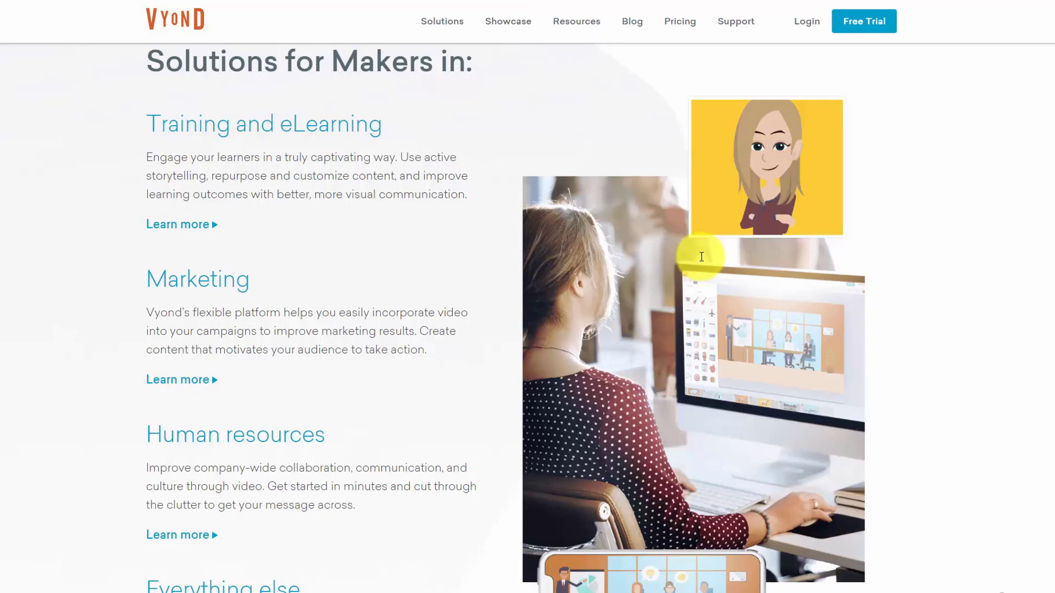
{"action": "scroll", "coordinate": [386, 83], "scroll_direction": "down", "scroll_amount": 10}
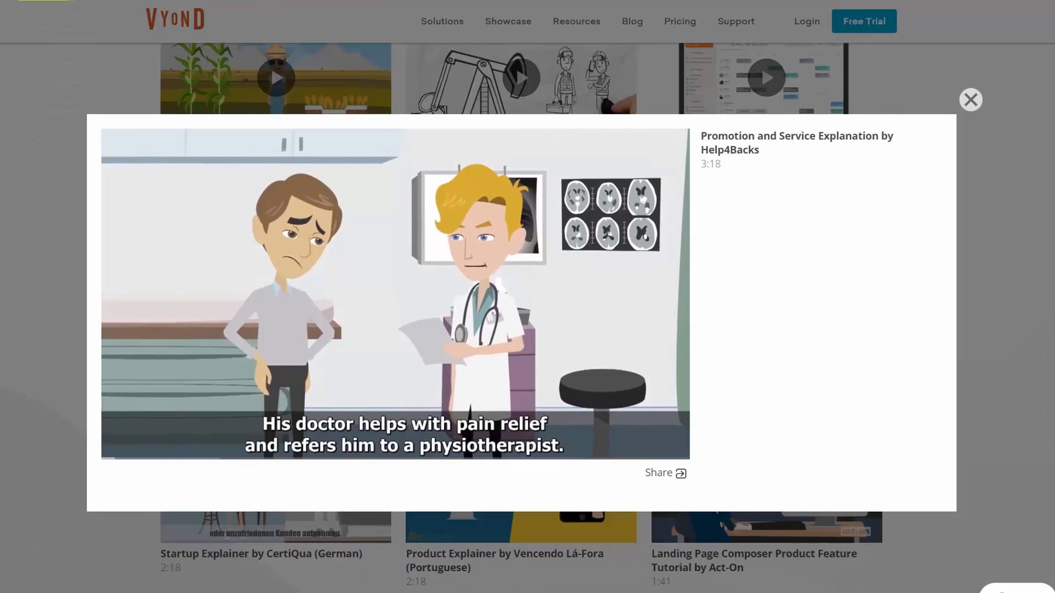
Watch more showcase samples, close the player, and reach the 'Testimonials from makers' section.
{"action": "mouse_move", "coordinate": [182, 245]}
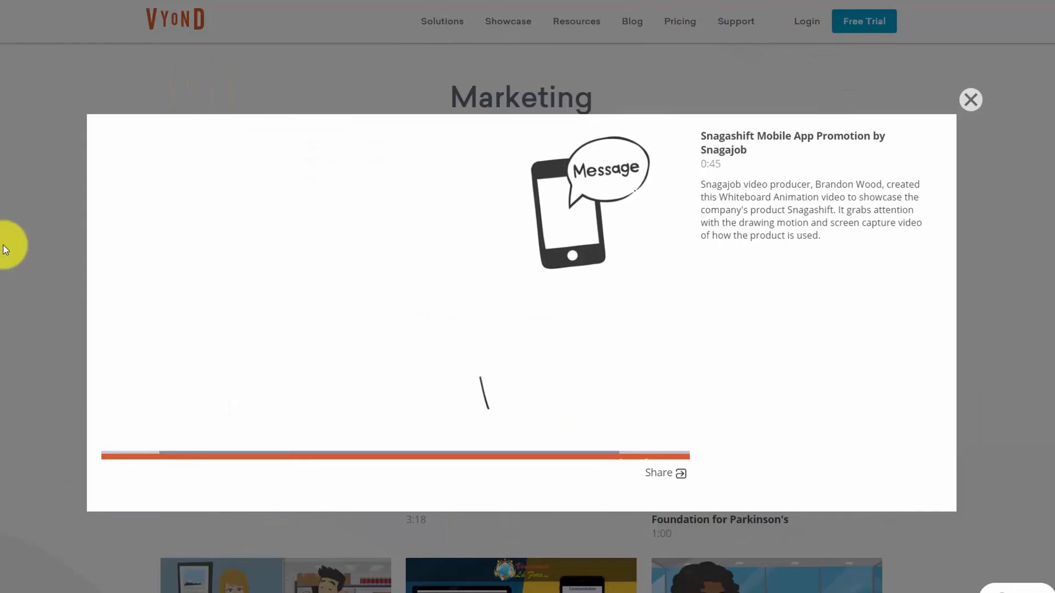
{"action": "mouse_move", "coordinate": [356, 163]}
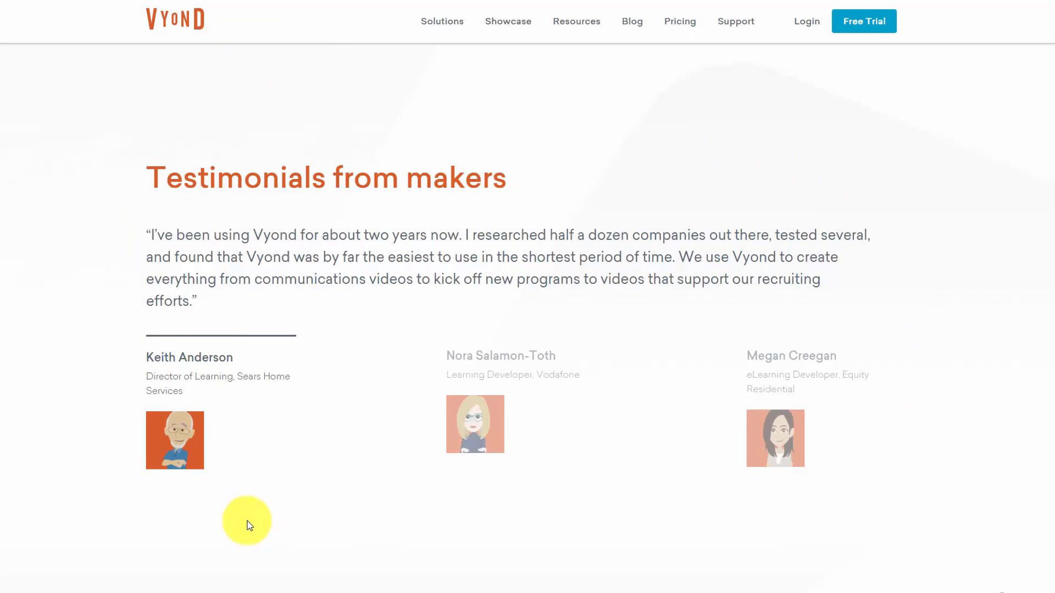
Scroll the help center, then reach Your Videos listing the single 6-second Untitled video.
{"action": "scroll", "coordinate": [992, 292], "scroll_direction": "down", "scroll_amount": 15}
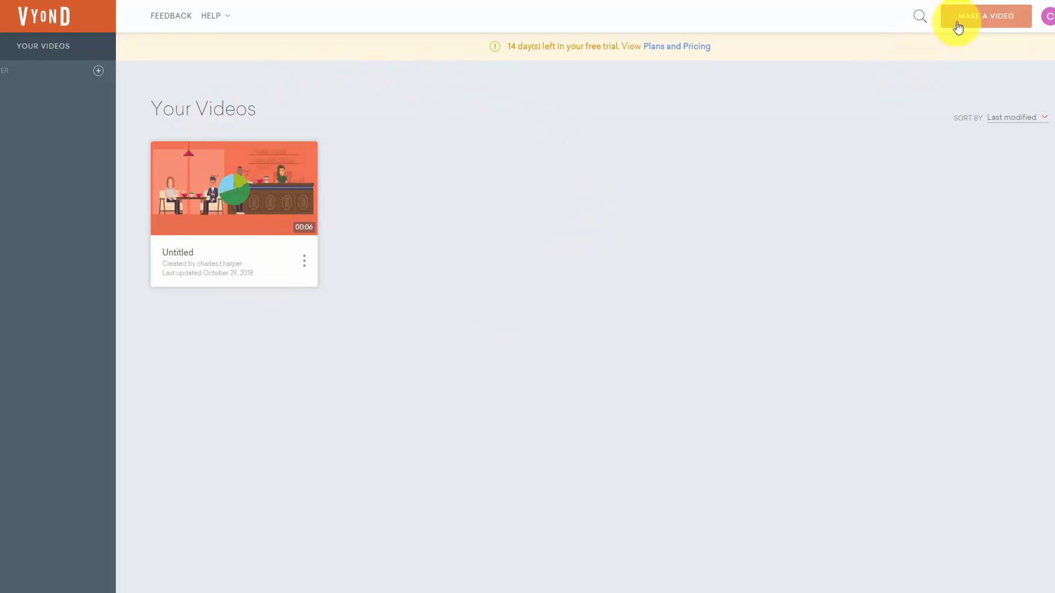
Begin a new video to view the style picker, then return to the 'Make Media That Moves' homepage.
{"action": "left_click", "coordinate": [958, 26]}
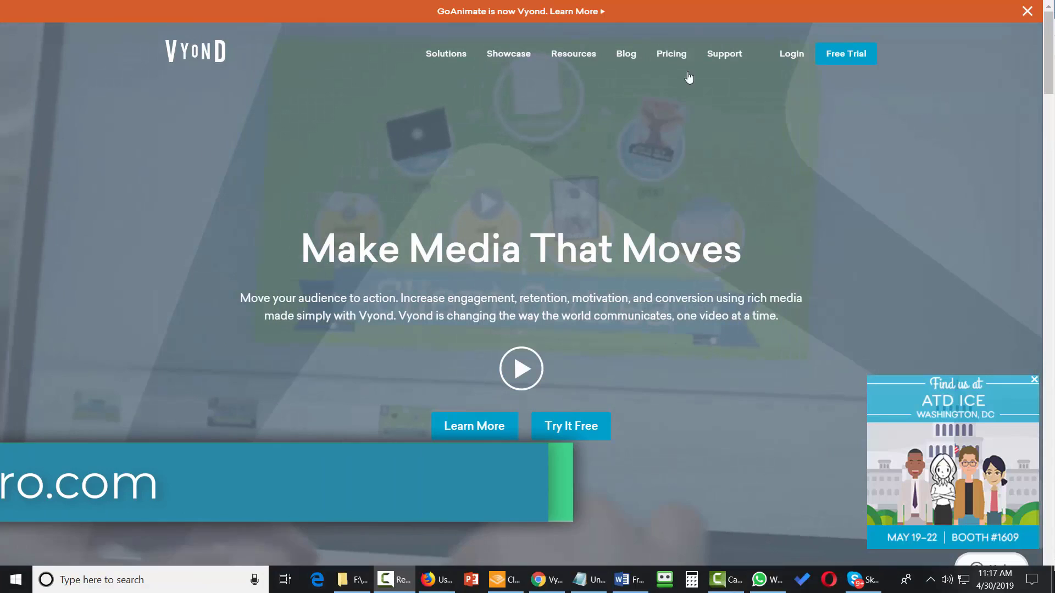
Show the Essential ($49), Premium ($89) and Professional ($159) monthly plans with their features.
{"action": "left_click", "coordinate": [680, 55]}
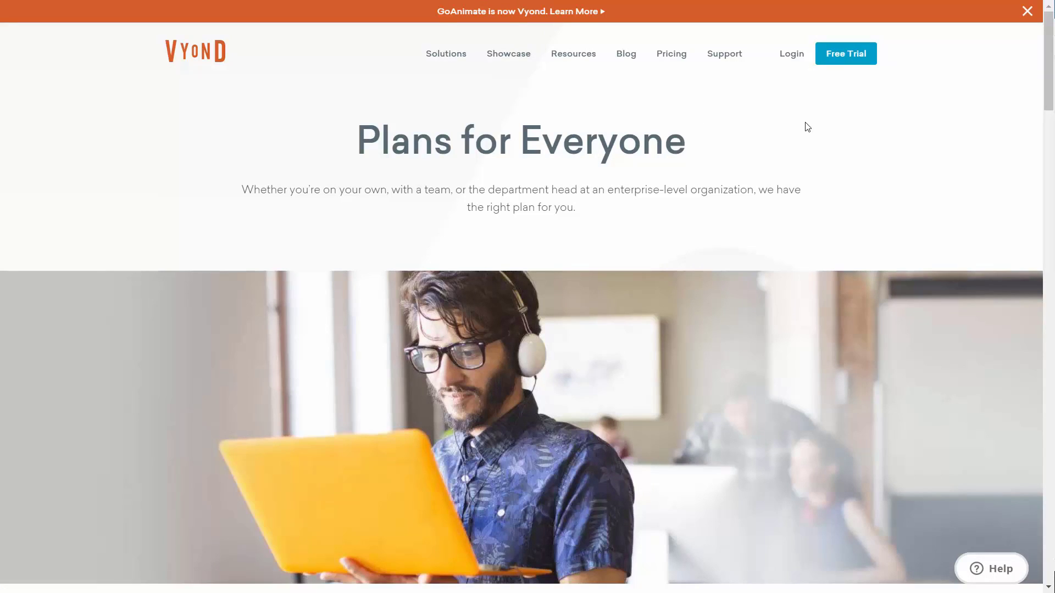
{"action": "scroll", "coordinate": [362, 258], "scroll_direction": "down", "scroll_amount": 10}
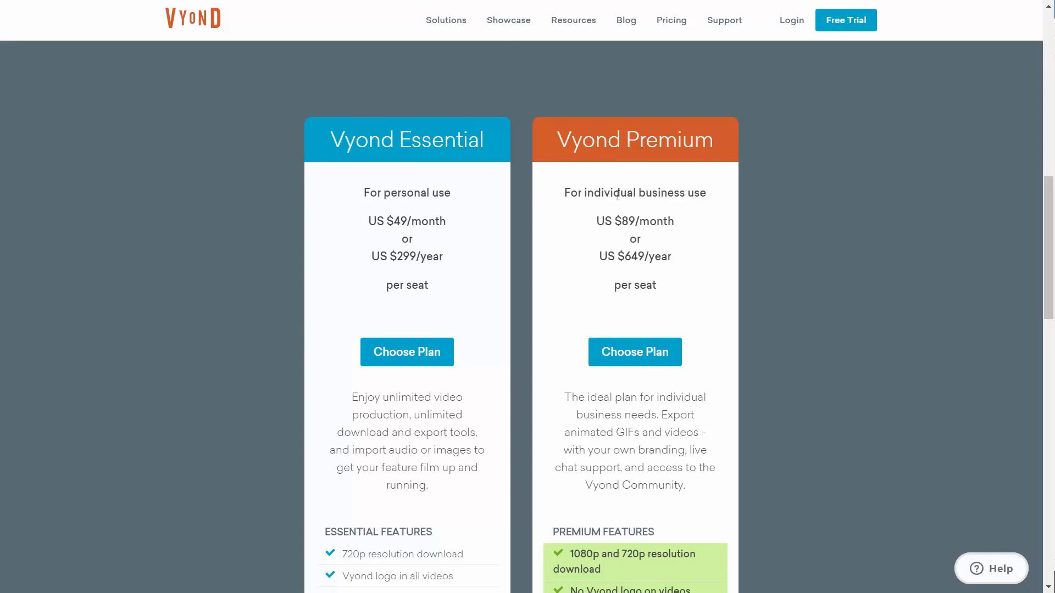
{"action": "scroll", "coordinate": [617, 195], "scroll_direction": "down", "scroll_amount": 5}
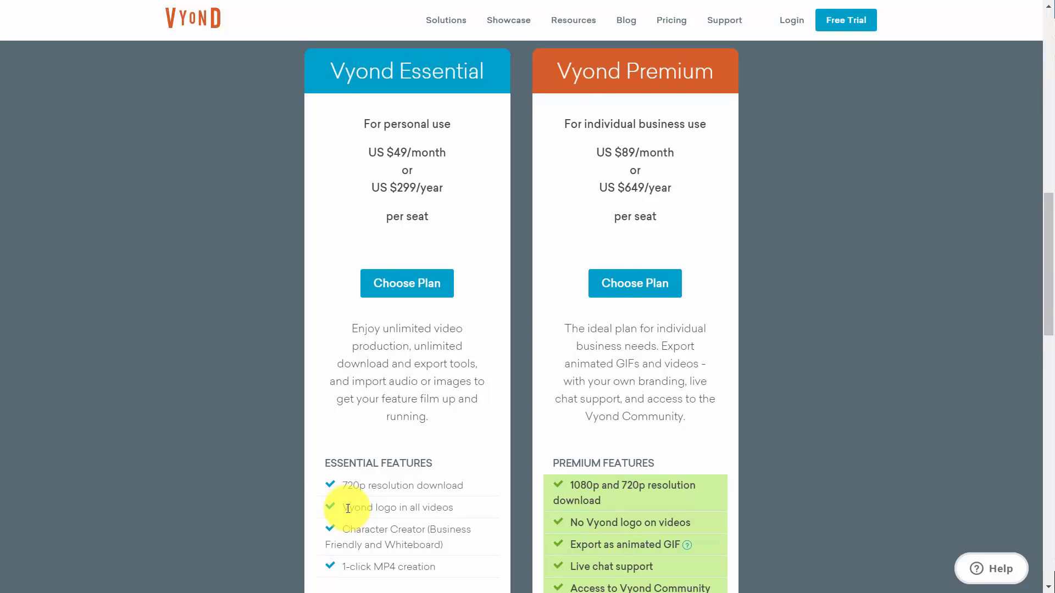
Choose the Premium plan, create the account, and open the 'Vyond: Activate your account' email.
{"action": "left_click", "coordinate": [645, 285]}
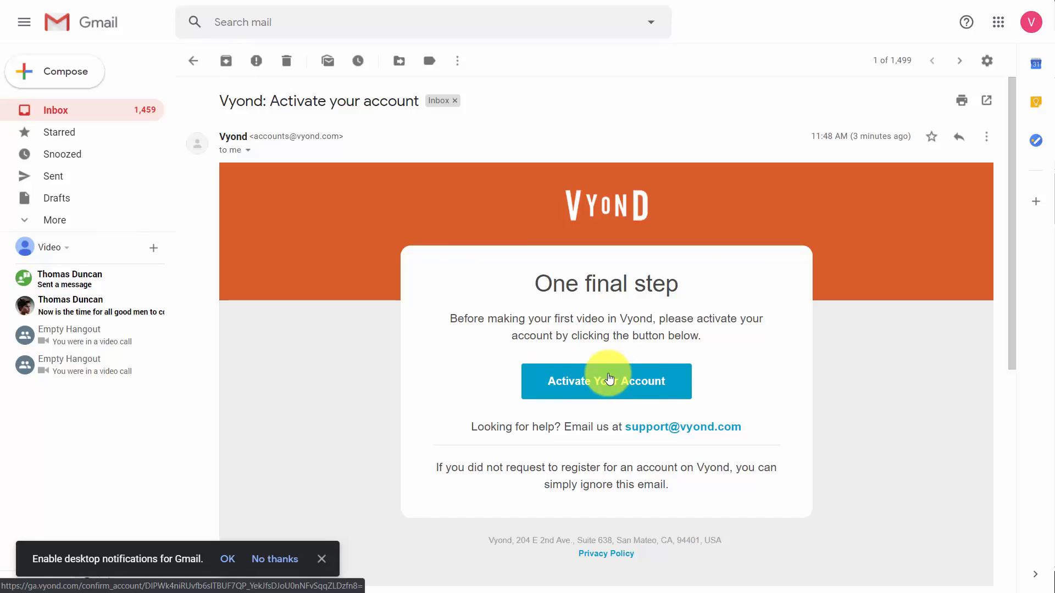
Activate the Vyond account from the email, landing on the empty 'Making a Video Is Easy' dashboard.
{"action": "left_click", "coordinate": [607, 379]}
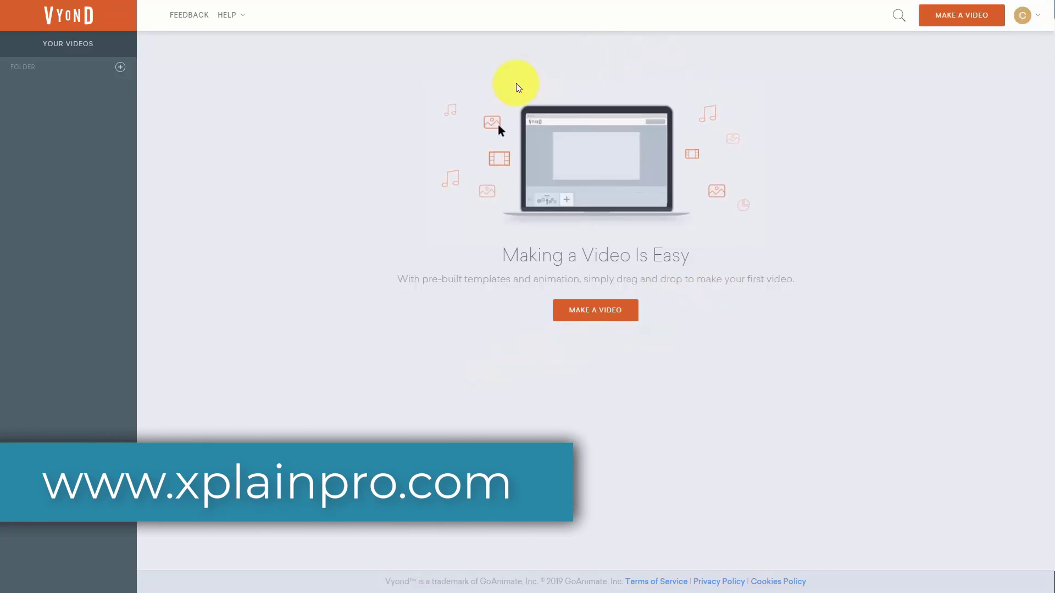
Pick a style and open an Untitled Business Friendly video with the office 'Your title here' scene.
{"action": "left_click", "coordinate": [588, 311]}
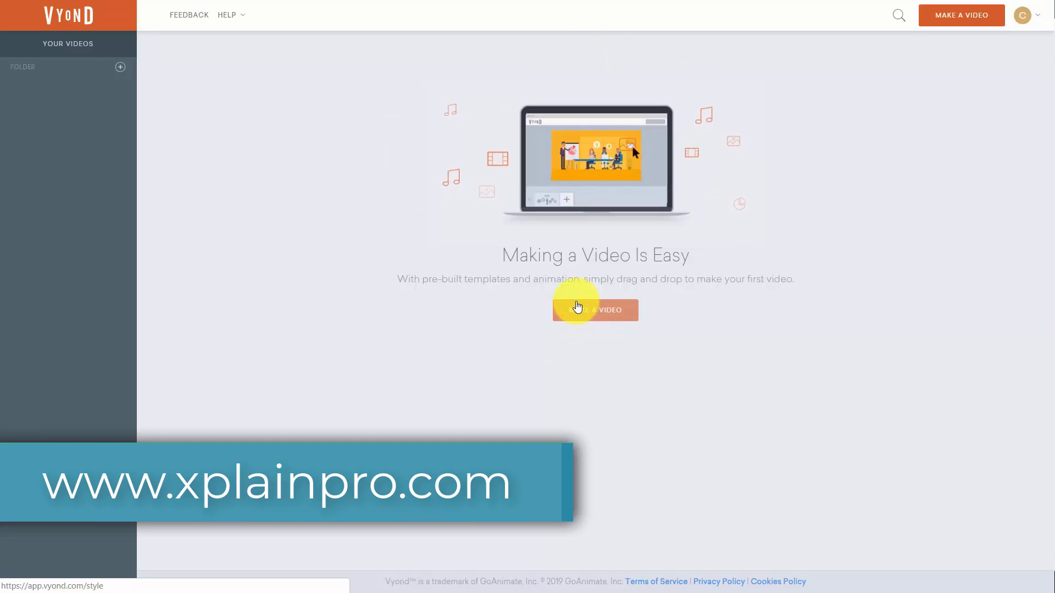
{"action": "left_click", "coordinate": [576, 307]}
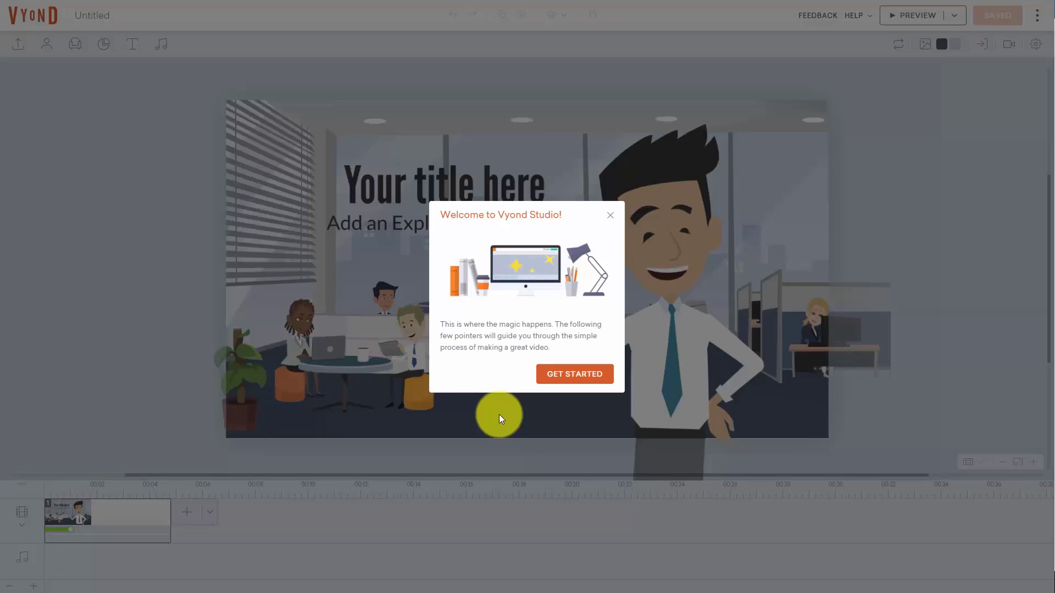
Dismiss the 'Welcome to Vyond Studio!' dialog with GET STARTED.
{"action": "left_click", "coordinate": [580, 378]}
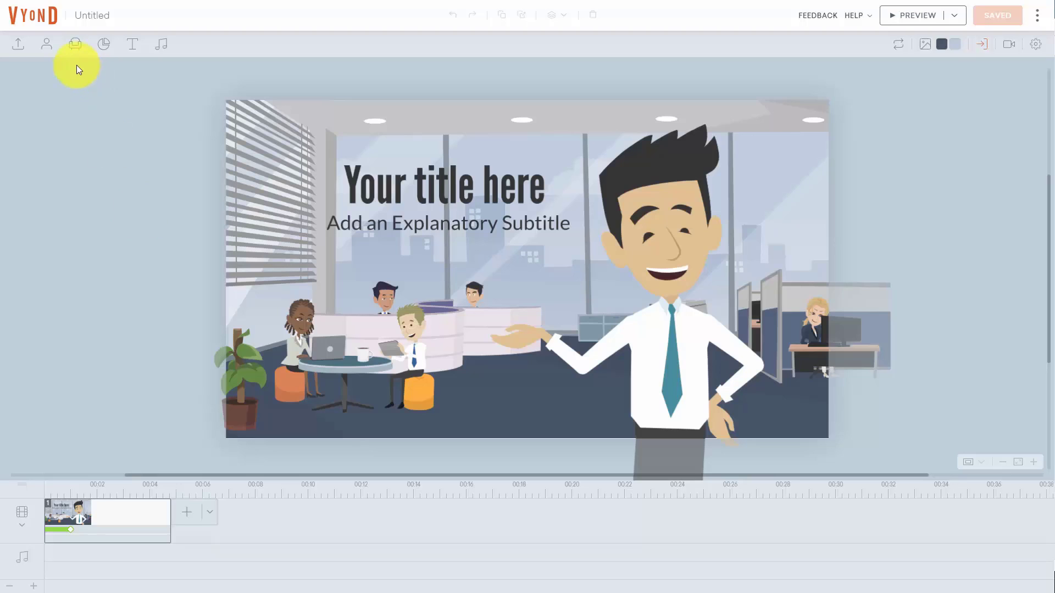
{"action": "left_click", "coordinate": [47, 44]}
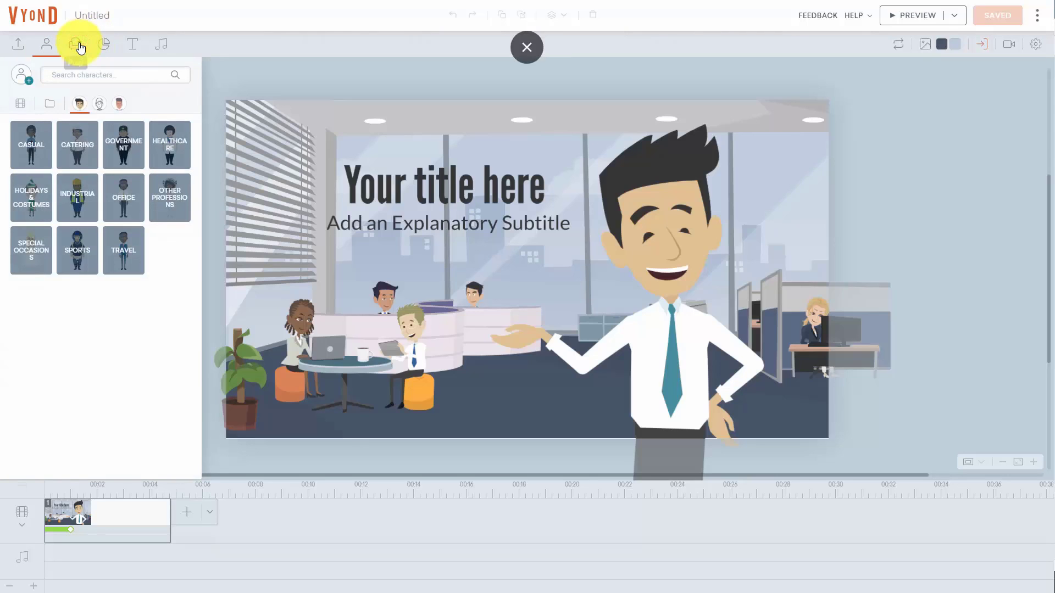
{"action": "left_click", "coordinate": [78, 48]}
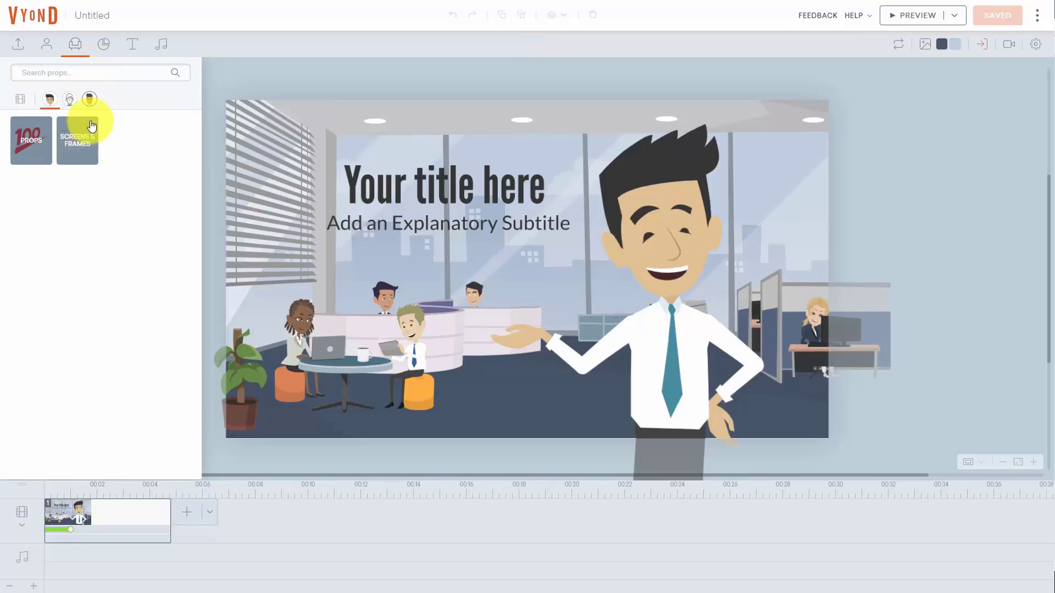
{"action": "left_click", "coordinate": [103, 47]}
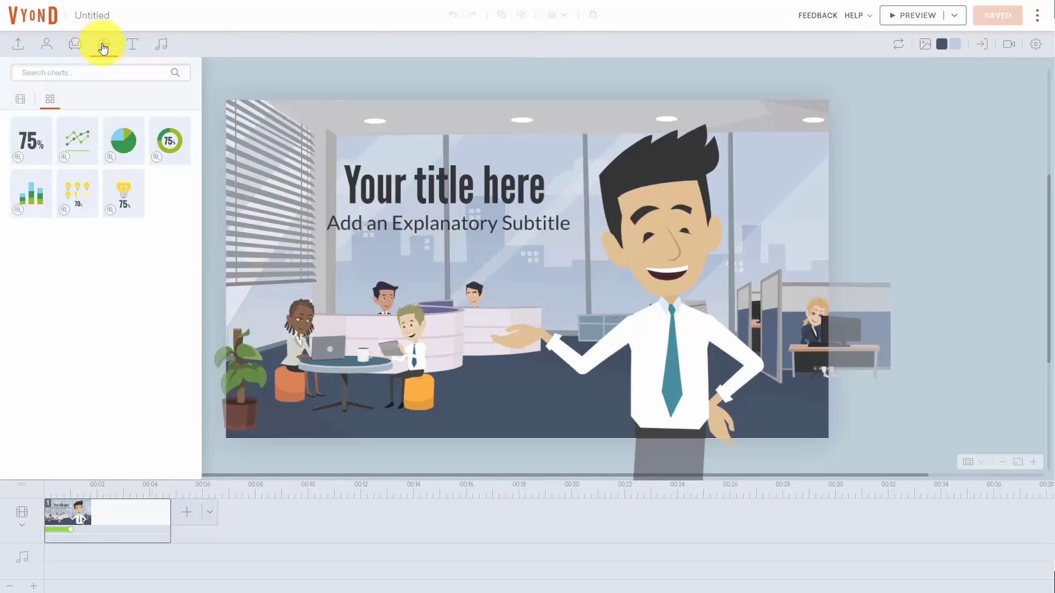
{"action": "left_click", "coordinate": [137, 46]}
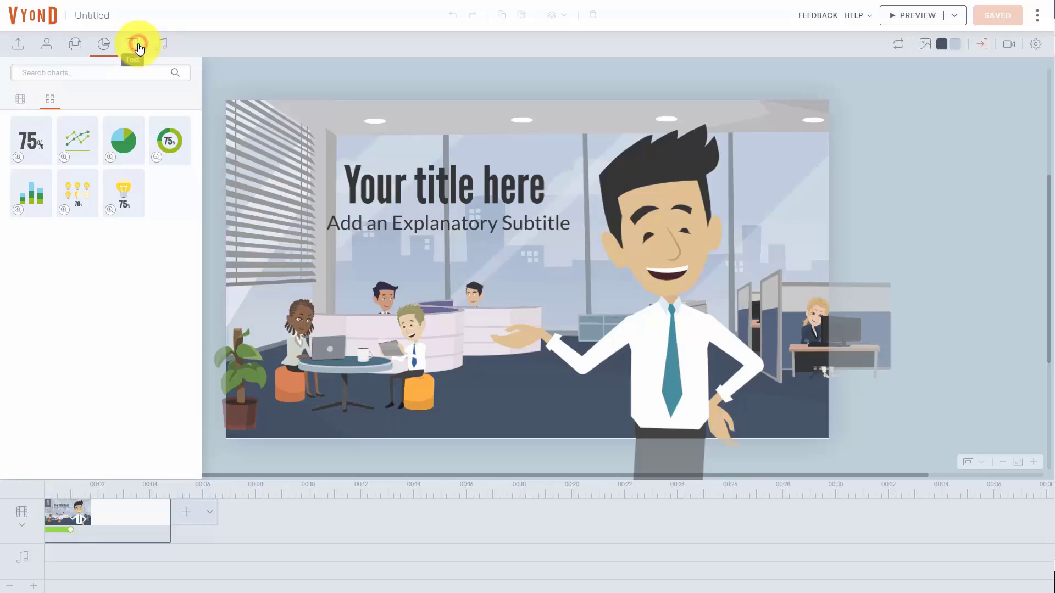
{"action": "left_click", "coordinate": [167, 49]}
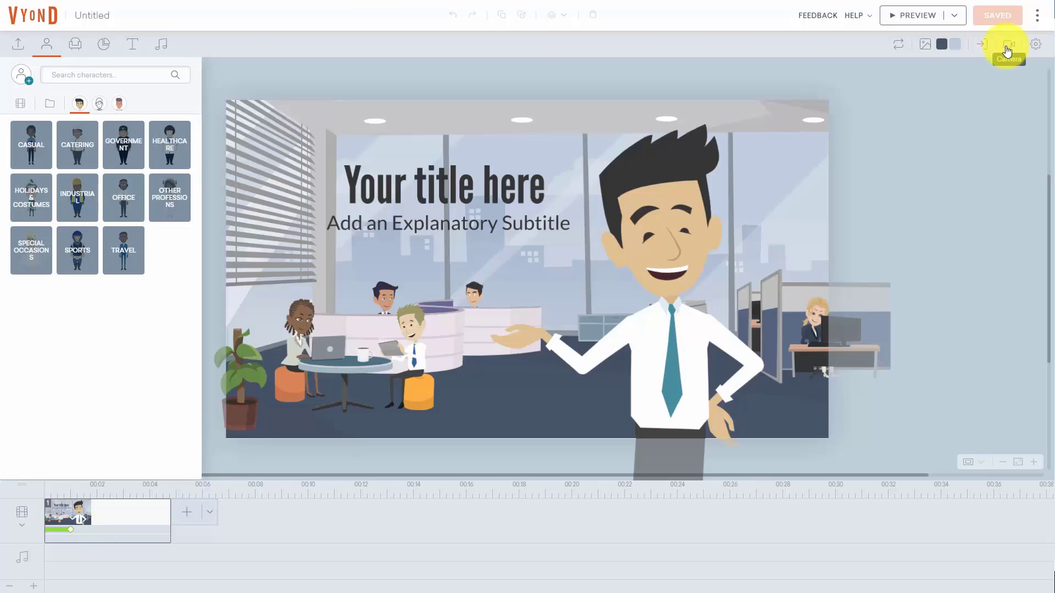
{"action": "left_click", "coordinate": [1008, 46]}
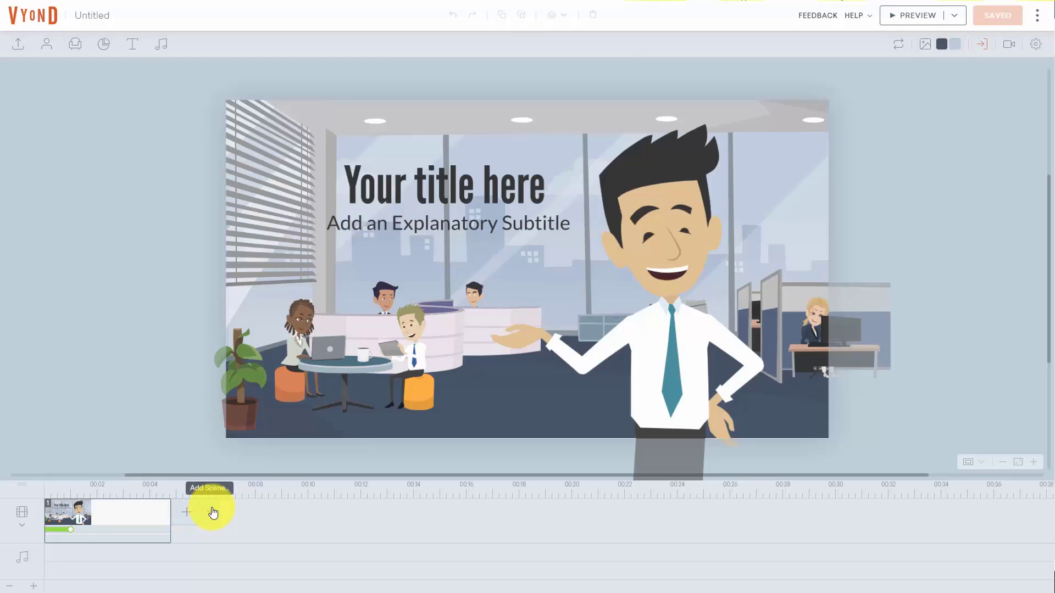
Browse the Add Scene template library and close it without adding a scene.
{"action": "left_click", "coordinate": [185, 513]}
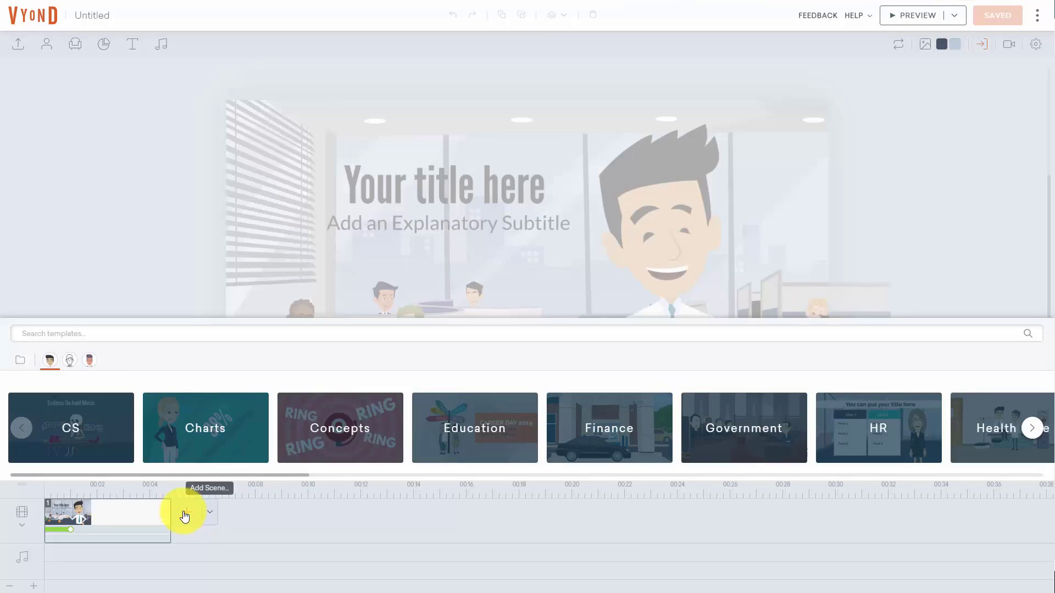
{"action": "left_click", "coordinate": [171, 246]}
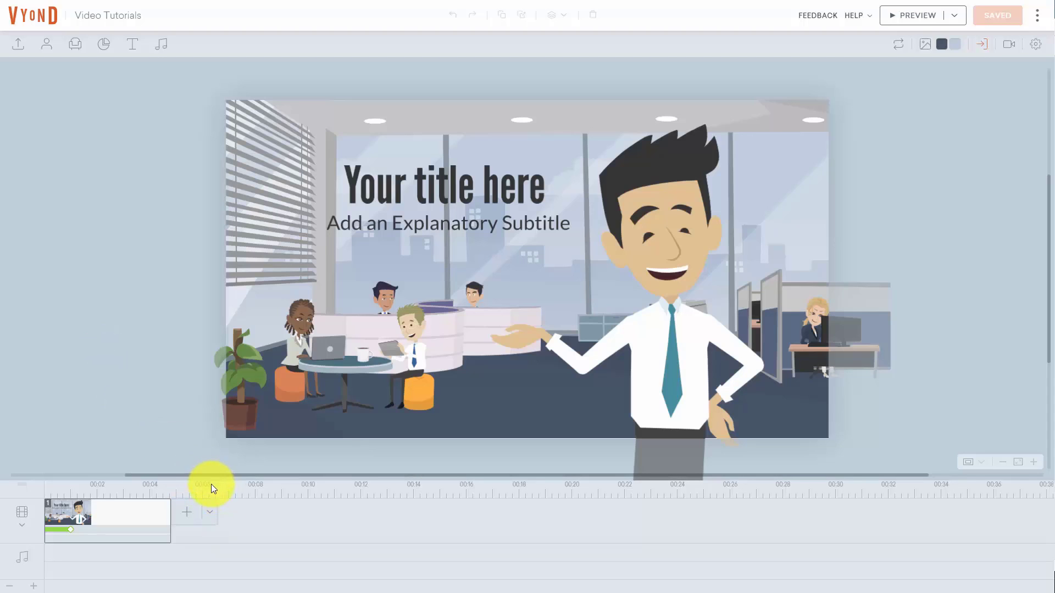
Drag the canvas–timeline divider to enlarge the timeline, then check the add-scene dropdown options.
{"action": "left_click_drag", "start_coordinate": [211, 480], "coordinate": [188, 313]}
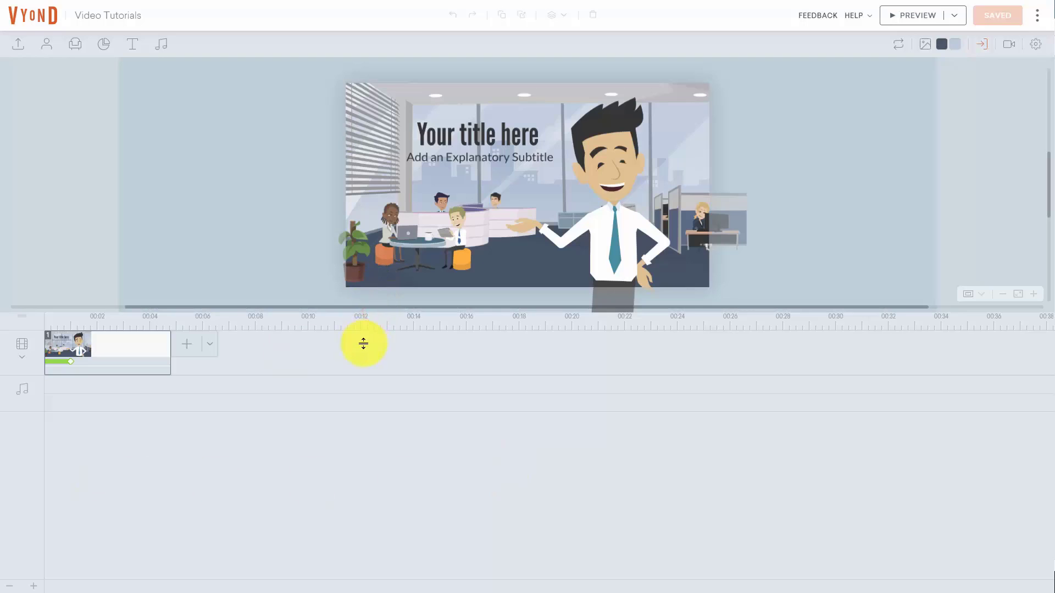
{"action": "left_click_drag", "start_coordinate": [363, 343], "coordinate": [360, 412]}
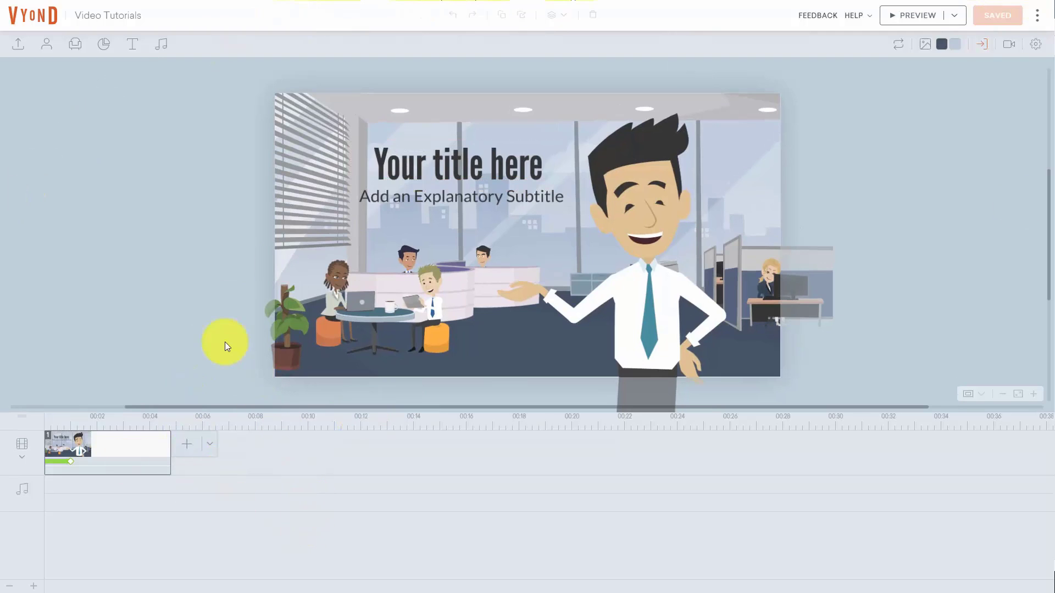
{"action": "left_click", "coordinate": [208, 444]}
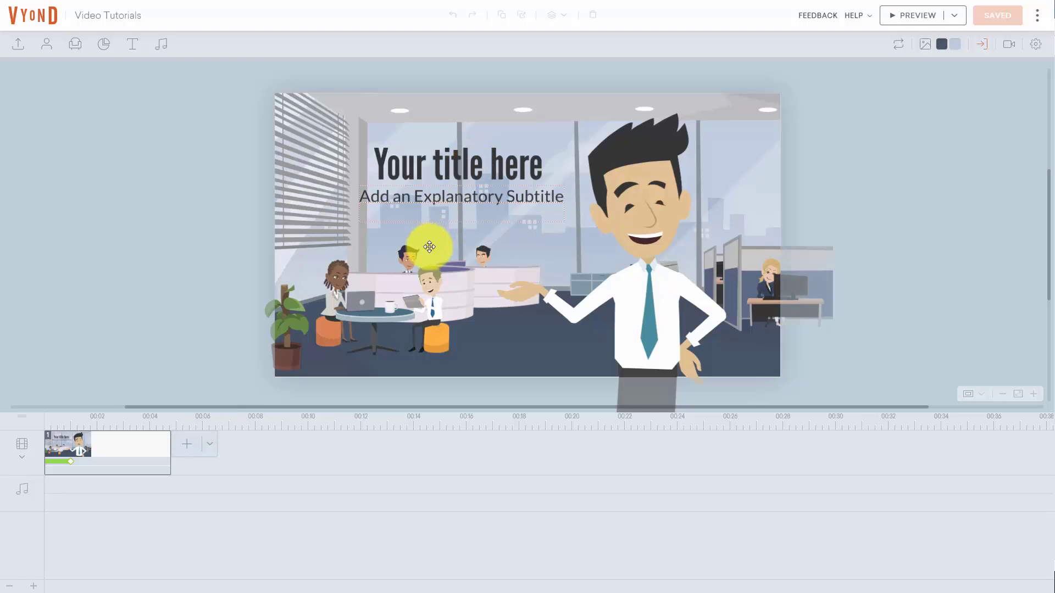
{"action": "left_click", "coordinate": [462, 164]}
{"action": "left_click", "coordinate": [454, 193]}
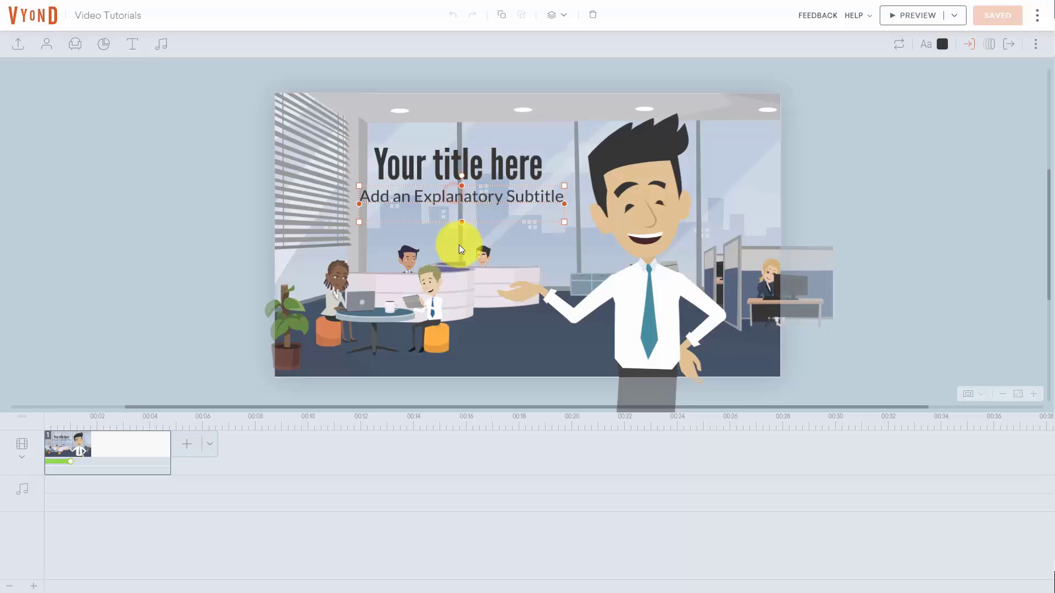
{"action": "left_click", "coordinate": [357, 302]}
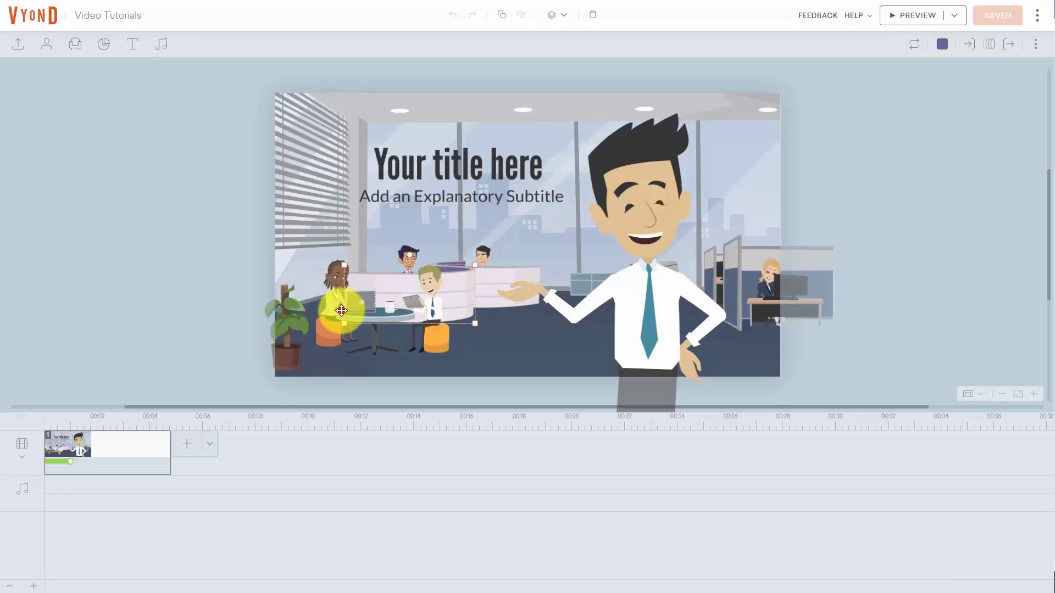
{"action": "left_click", "coordinate": [670, 312]}
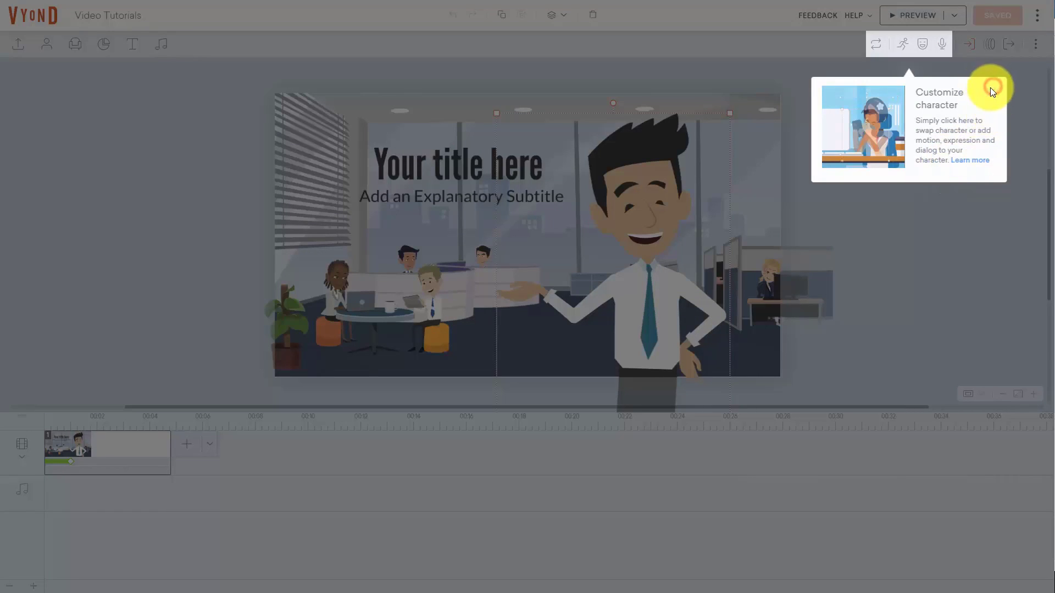
{"action": "left_click", "coordinate": [413, 459]}
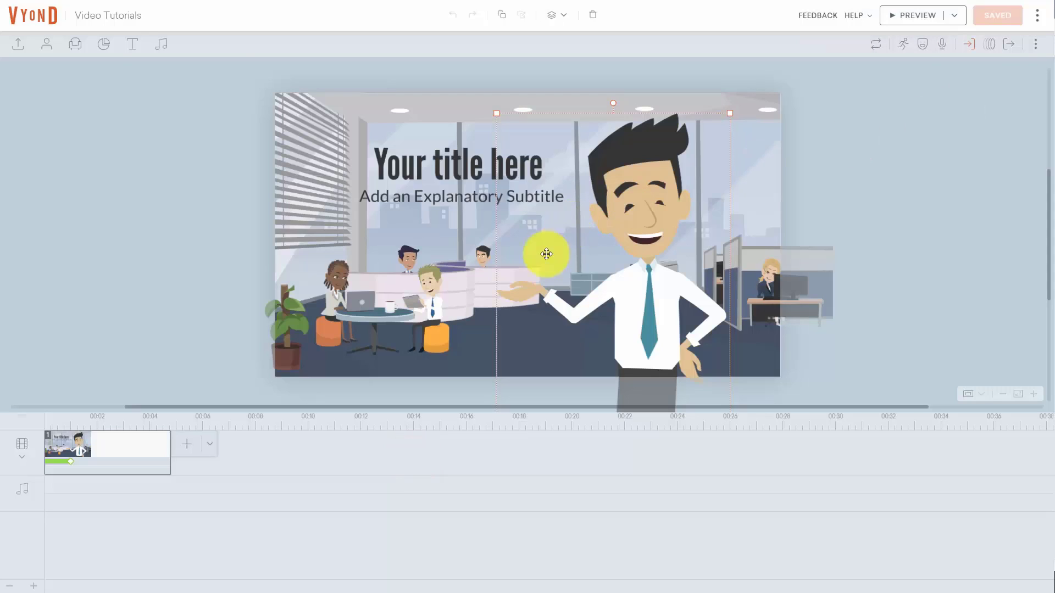
Add the 72 Minute Summer track from the Audio music library to the timeline's audio row.
{"action": "left_click", "coordinate": [163, 48]}
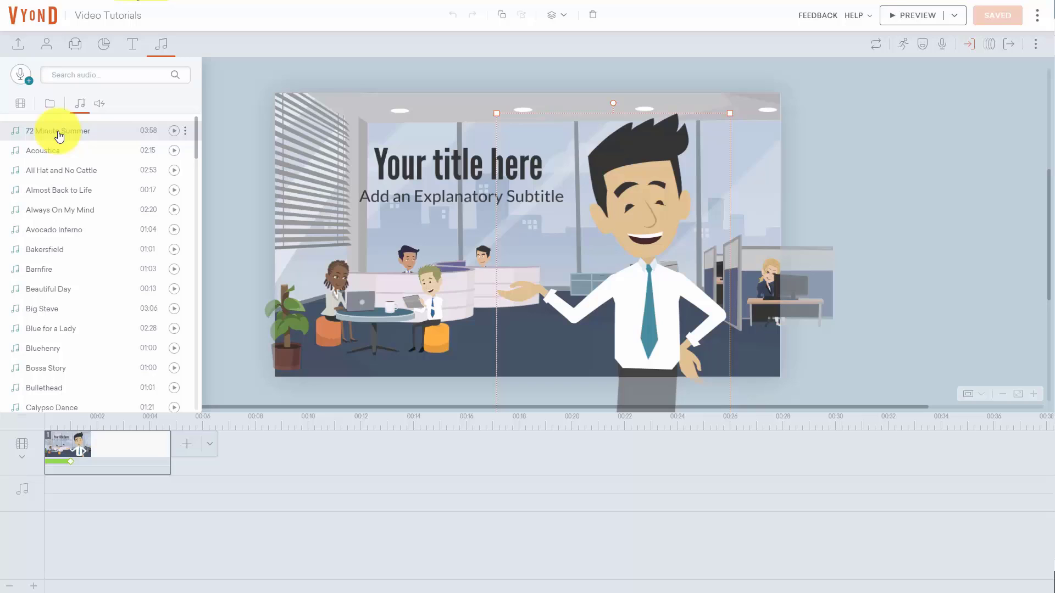
{"action": "left_click", "coordinate": [185, 131]}
{"action": "left_click", "coordinate": [70, 130]}
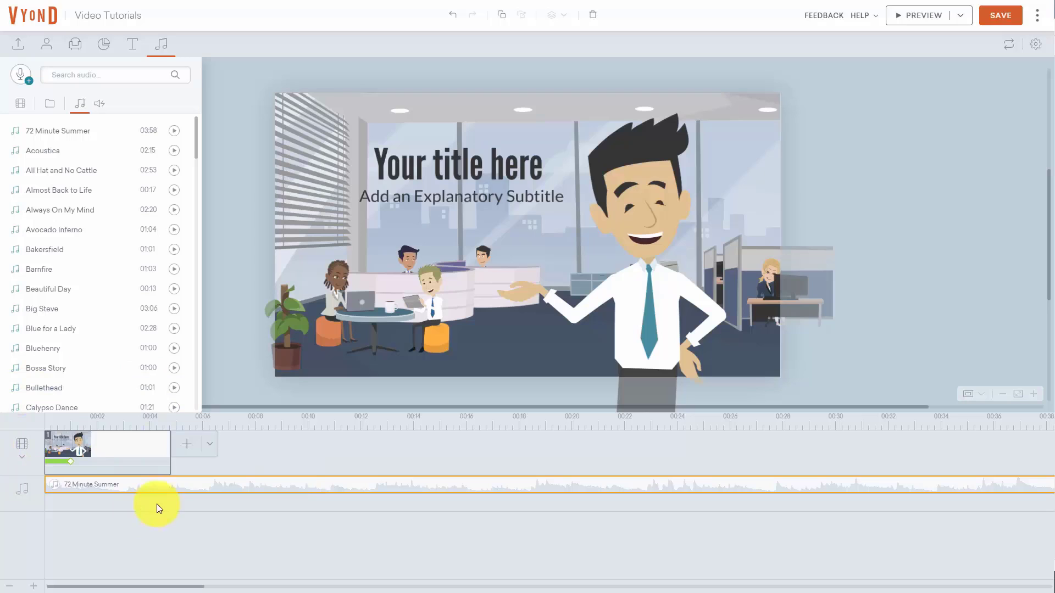
{"action": "left_click", "coordinate": [132, 442]}
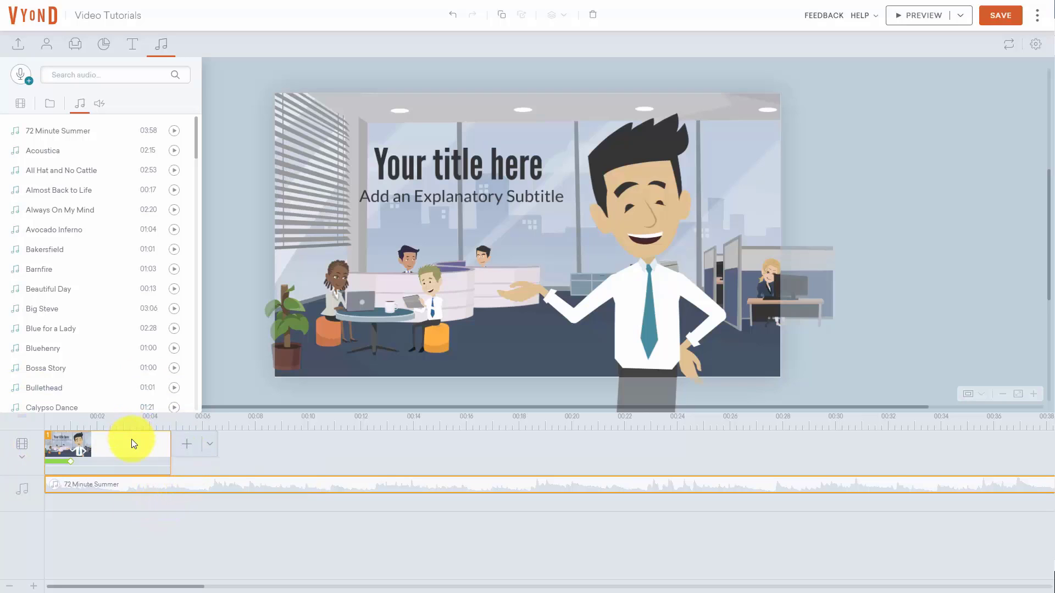
Split the 72 Minute Summer clip twice and delete the trailing pieces past the title scene.
{"action": "left_click", "coordinate": [191, 500]}
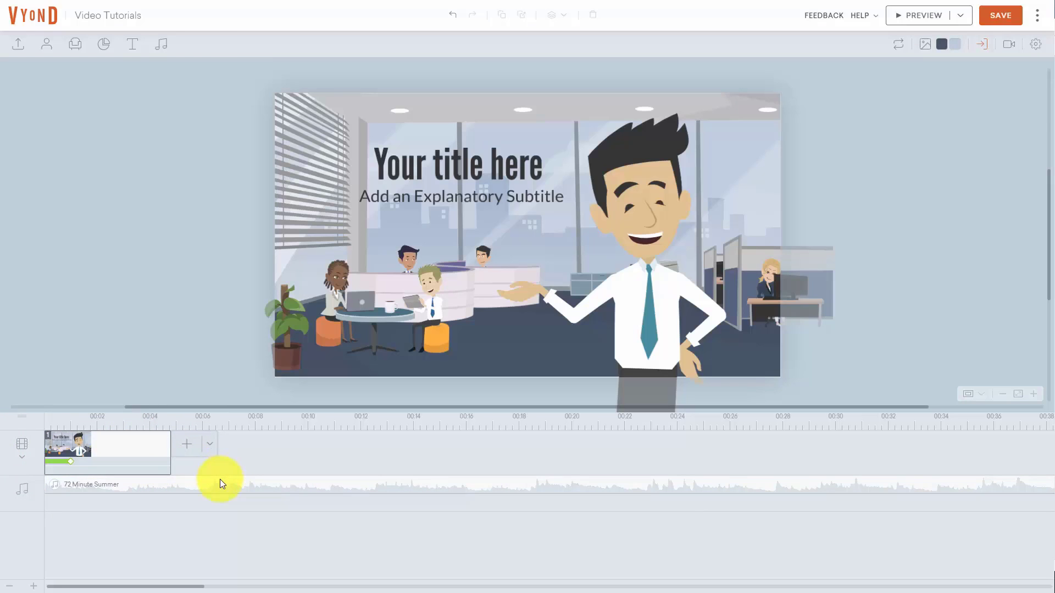
{"action": "left_click", "coordinate": [220, 483]}
{"action": "right_click", "coordinate": [220, 482]}
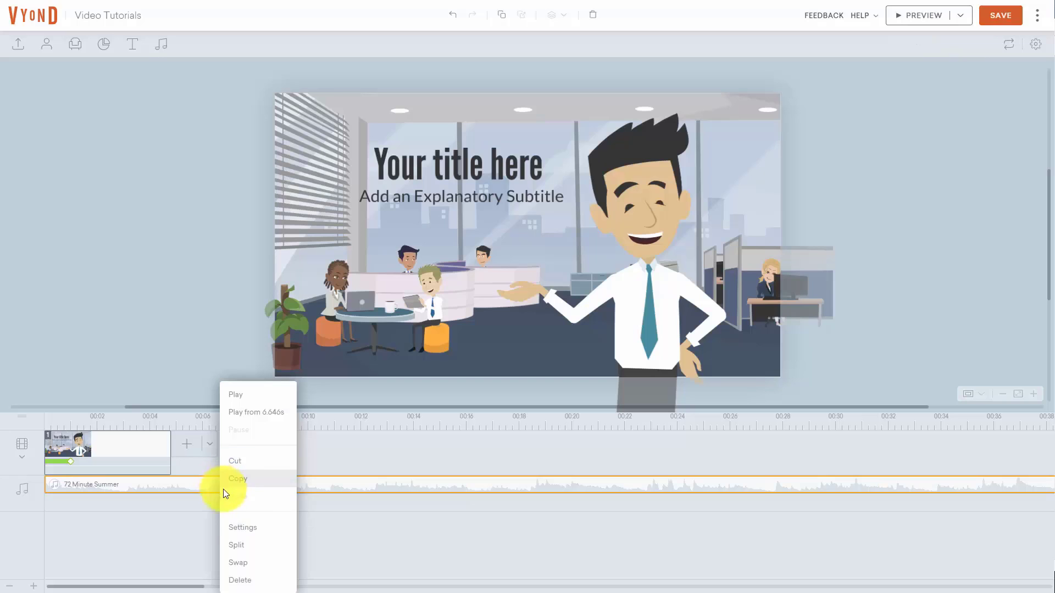
{"action": "left_click", "coordinate": [237, 546]}
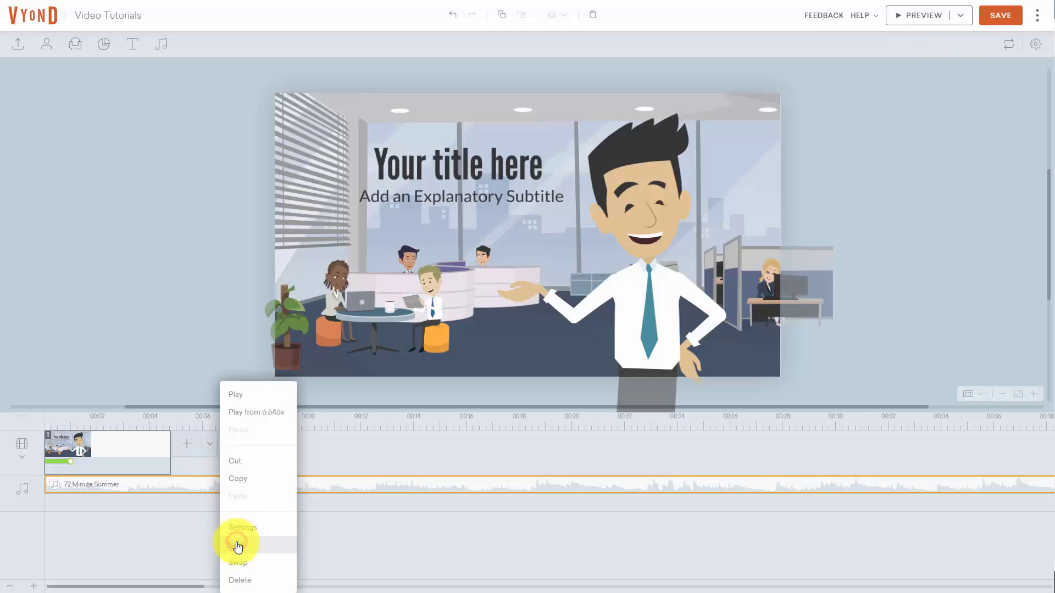
{"action": "left_click", "coordinate": [298, 478]}
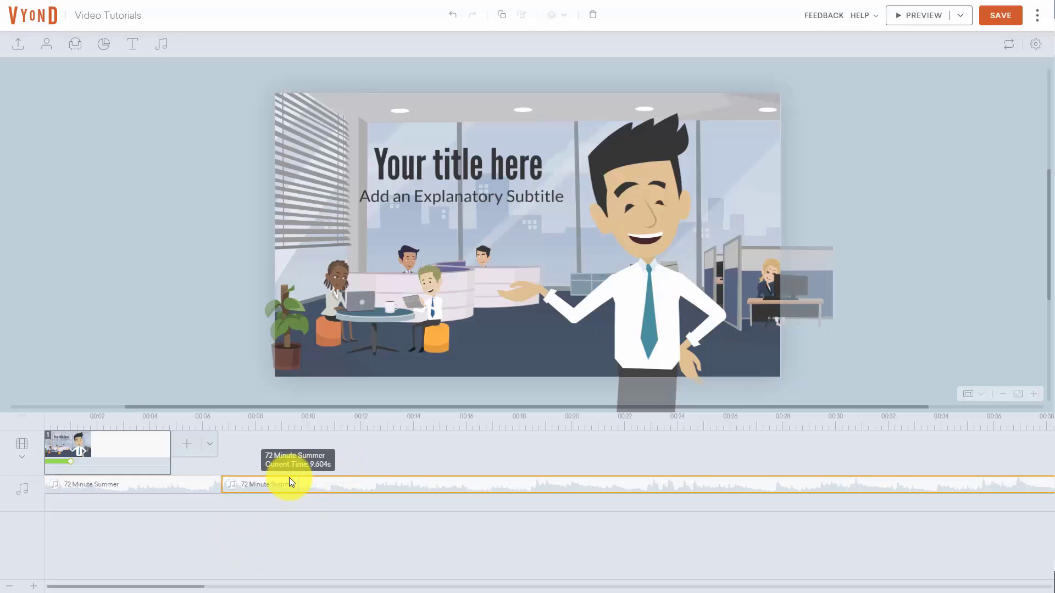
{"action": "key", "text": "Delete"}
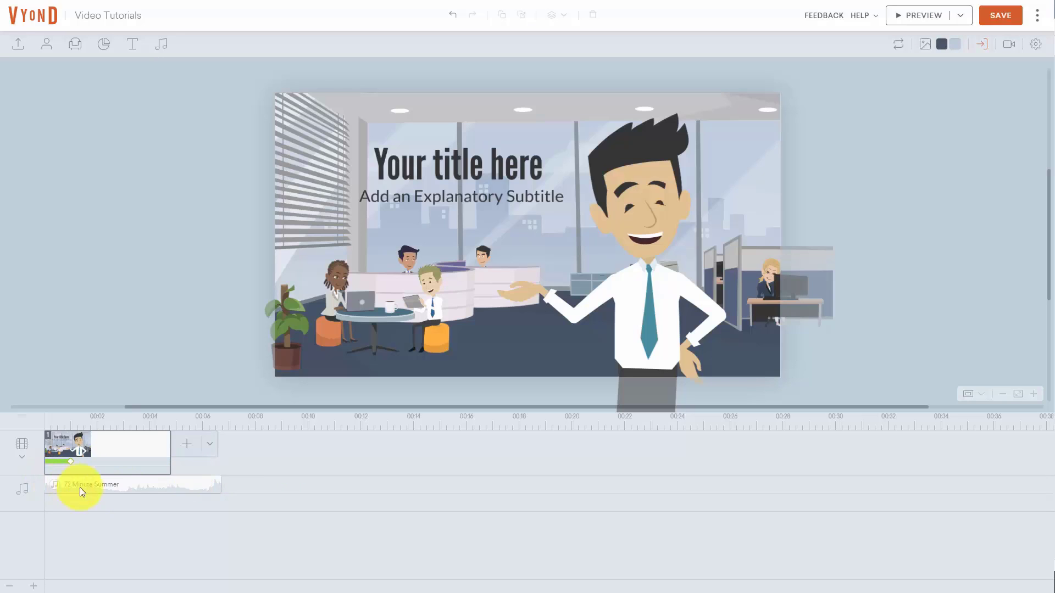
{"action": "right_click", "coordinate": [171, 486]}
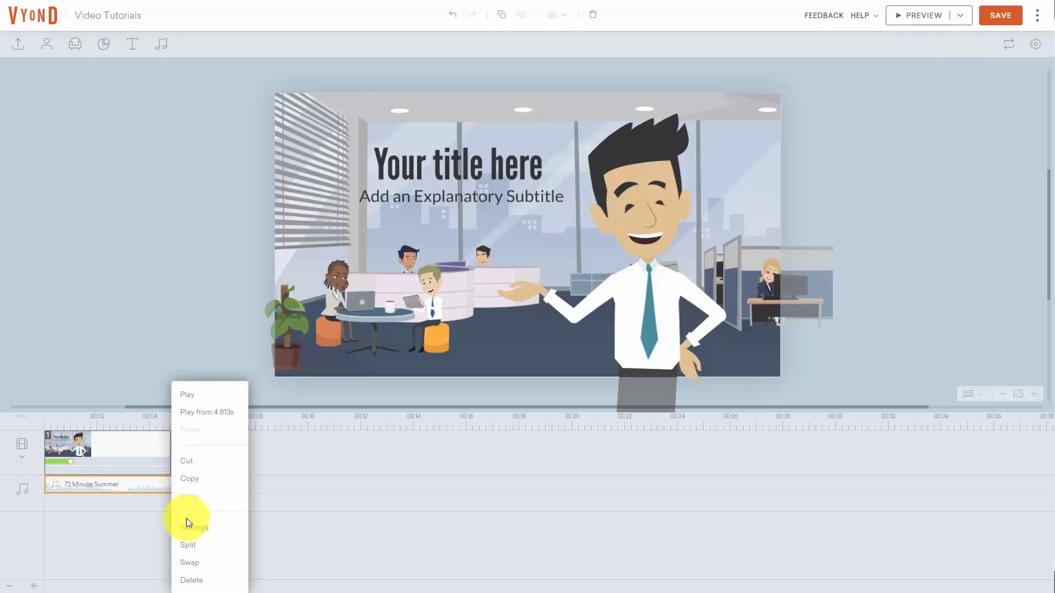
{"action": "left_click", "coordinate": [187, 542]}
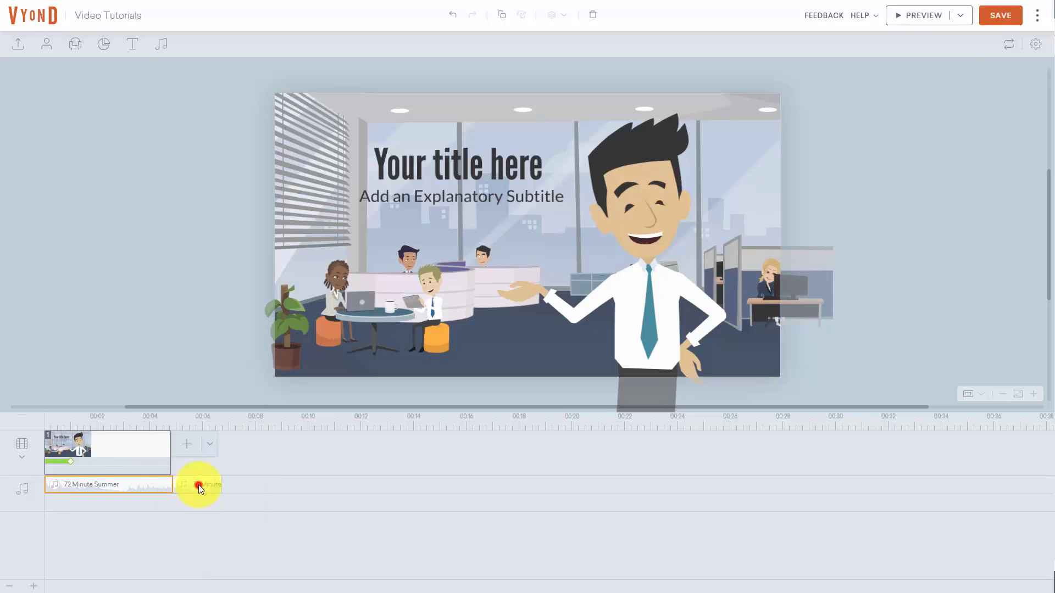
{"action": "left_click", "coordinate": [199, 484]}
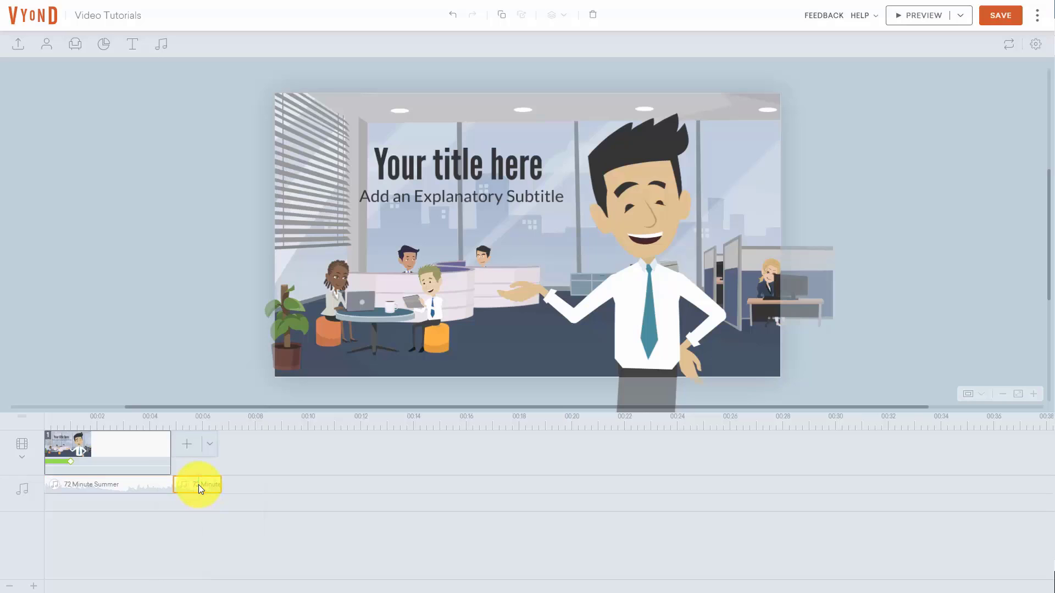
{"action": "key", "text": "Delete"}
{"action": "left_click", "coordinate": [23, 587]}
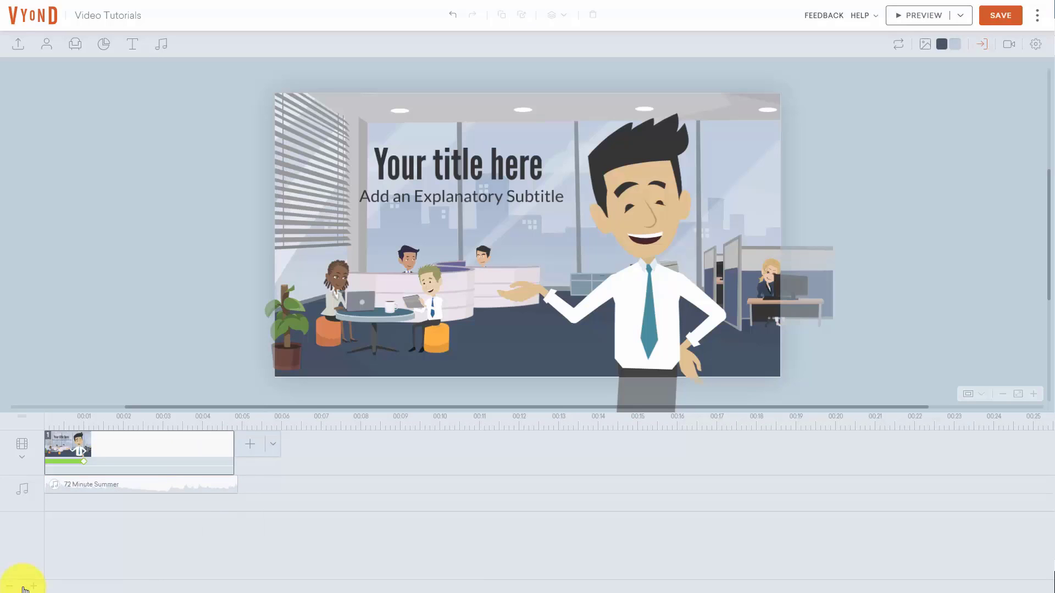
{"action": "left_click", "coordinate": [204, 518]}
{"action": "left_click", "coordinate": [35, 587]}
{"action": "left_click", "coordinate": [34, 587]}
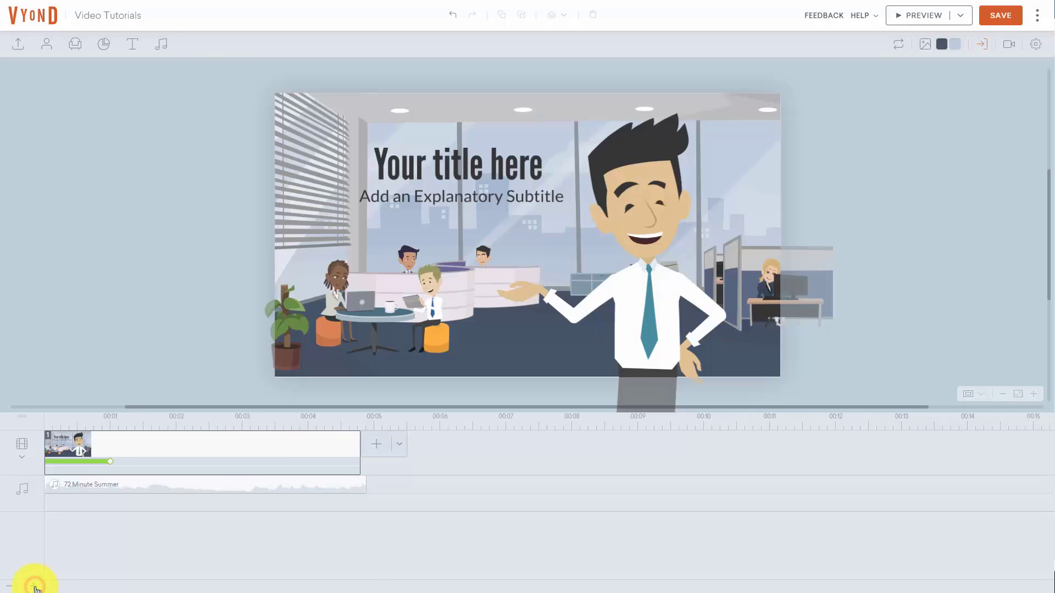
{"action": "left_click", "coordinate": [34, 587]}
{"action": "left_click", "coordinate": [34, 587]}
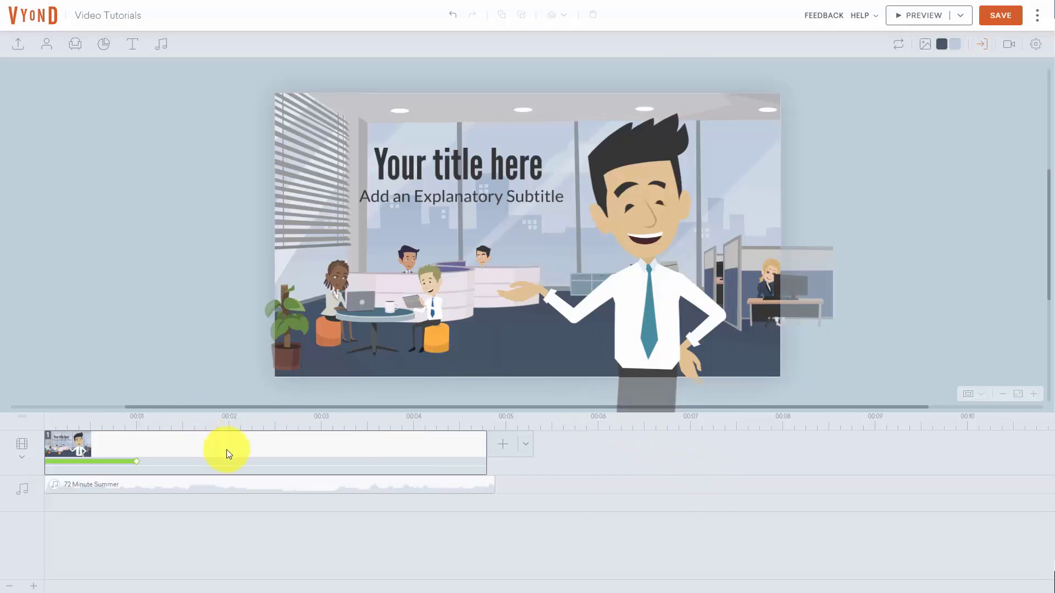
{"action": "left_click", "coordinate": [11, 586]}
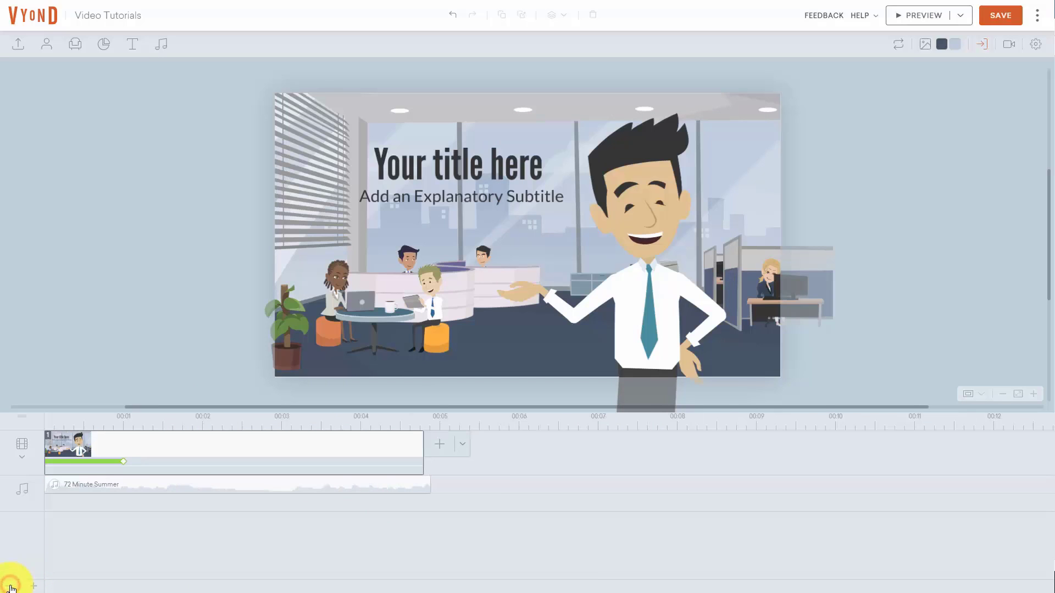
{"action": "left_click", "coordinate": [11, 586]}
{"action": "left_click", "coordinate": [11, 587]}
{"action": "left_click", "coordinate": [11, 587]}
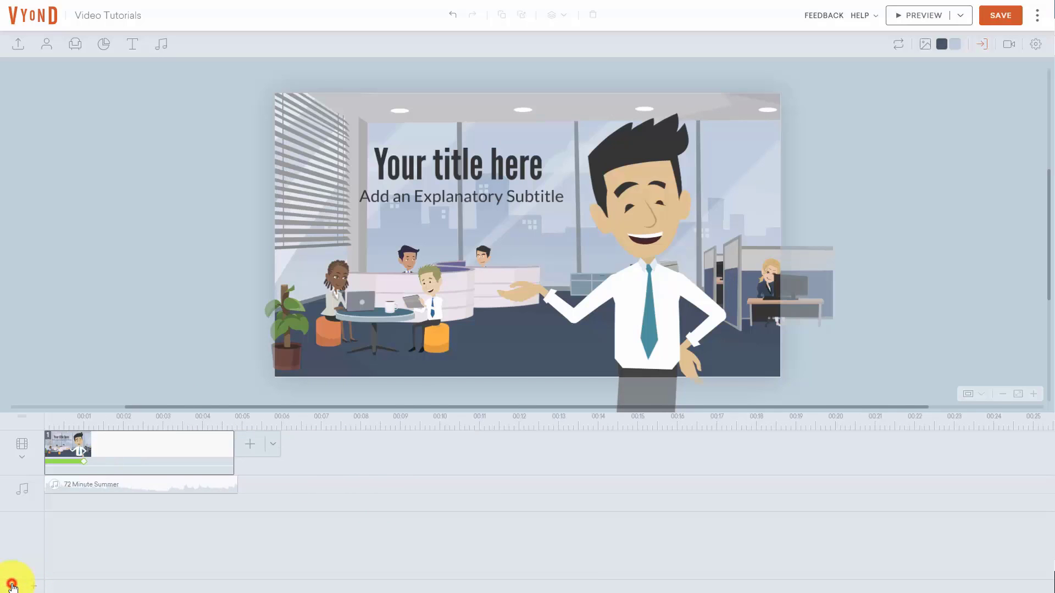
{"action": "left_click", "coordinate": [11, 586]}
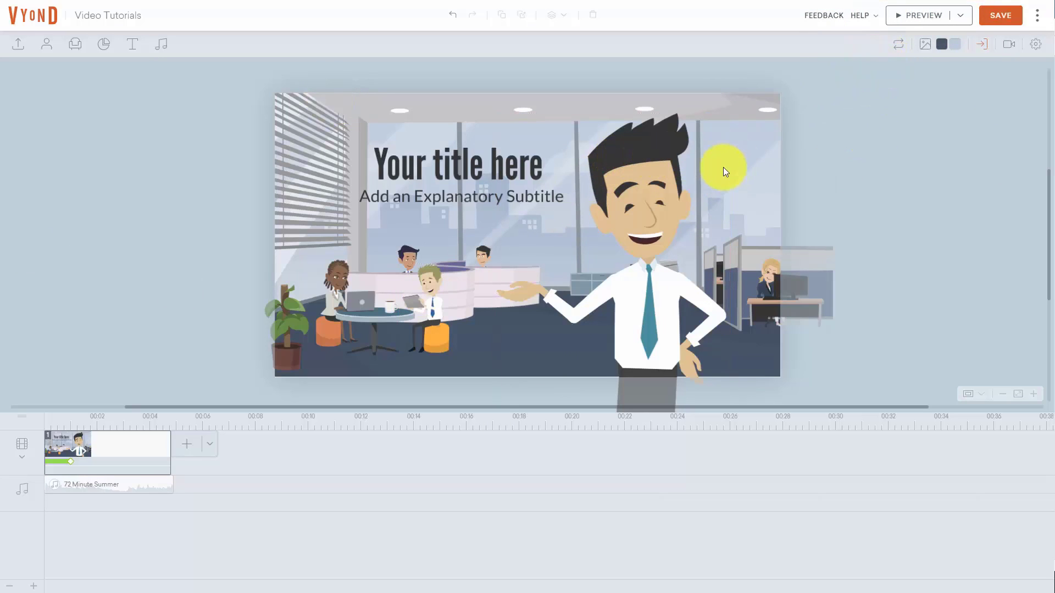
{"action": "left_click", "coordinate": [913, 16]}
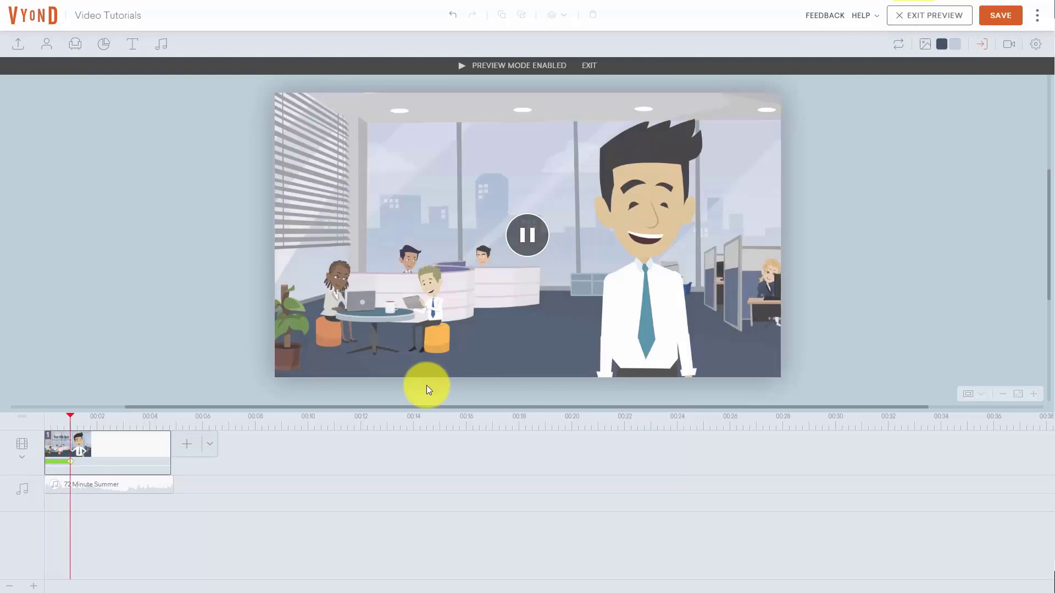
{"action": "mouse_move", "coordinate": [502, 239]}
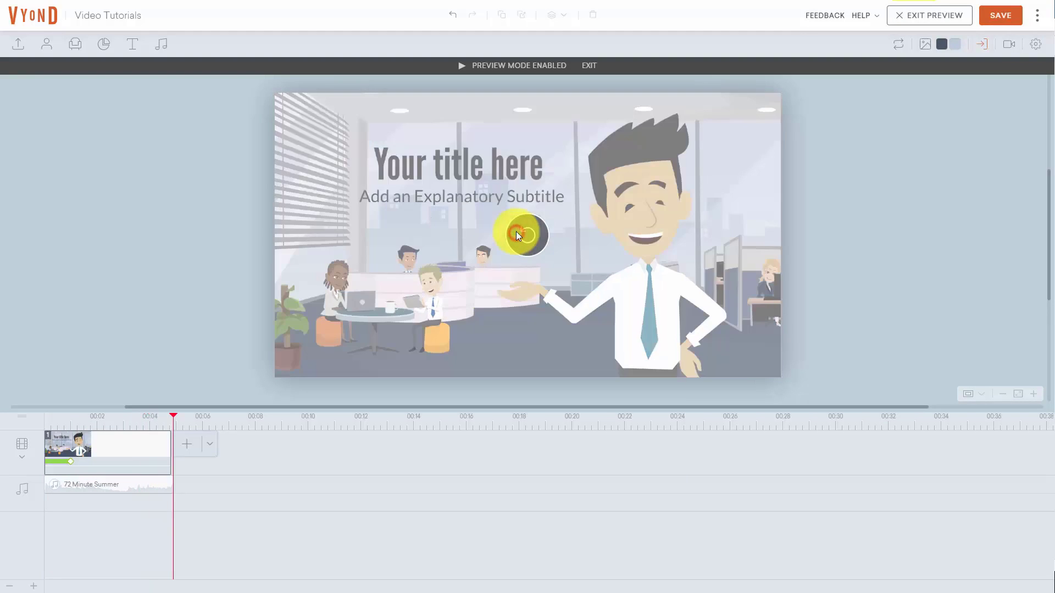
{"action": "left_click", "coordinate": [516, 235]}
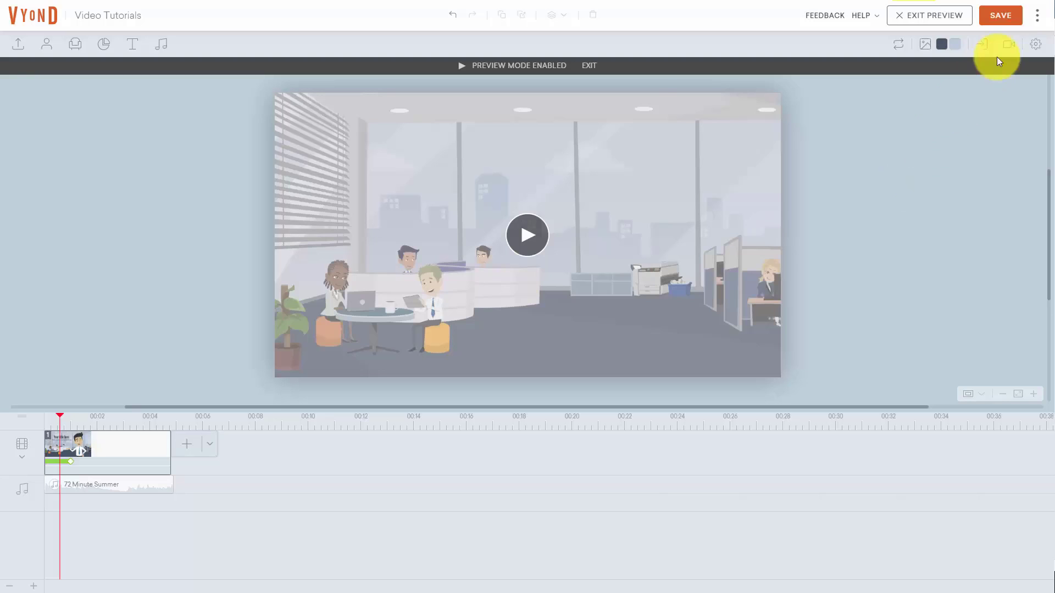
{"action": "left_click", "coordinate": [589, 67]}
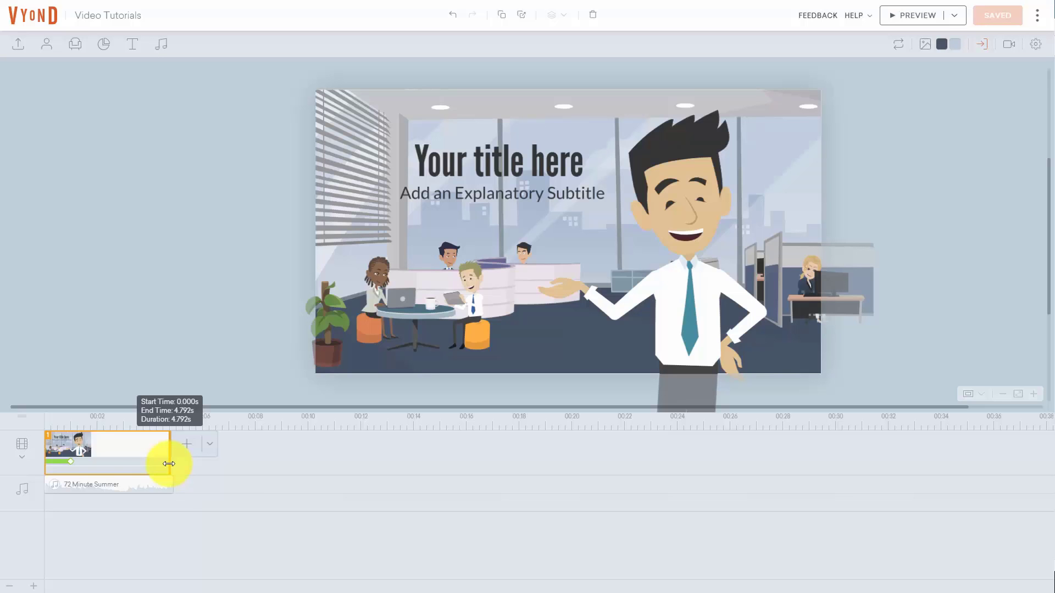
Drag the title scene's right edge to extend it from 4.792 s to 4.958 s.
{"action": "left_click", "coordinate": [113, 464]}
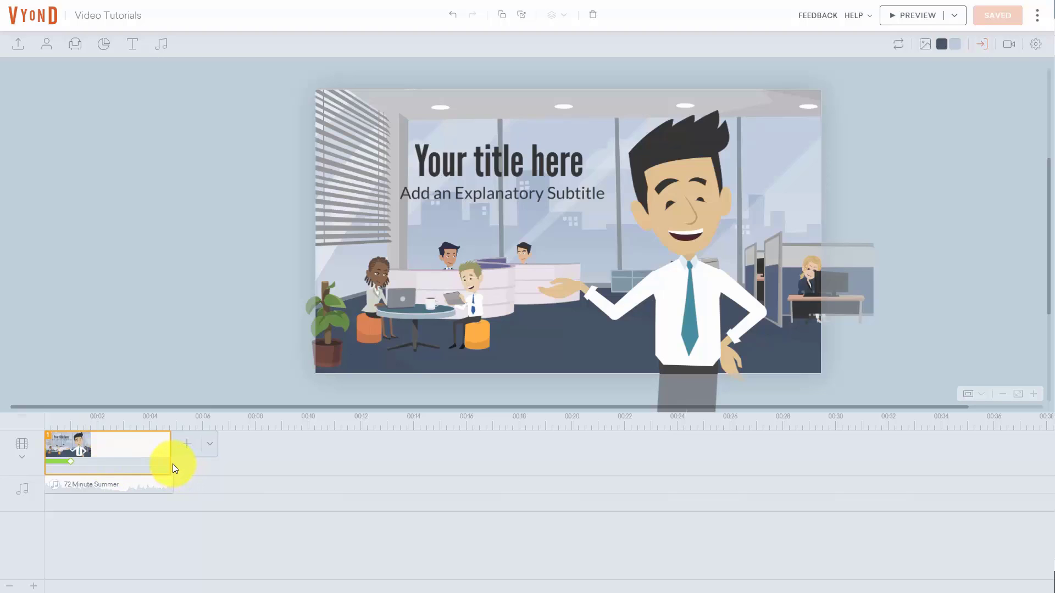
{"action": "mouse_move", "coordinate": [172, 463]}
{"action": "left_mouse_down"}
{"action": "mouse_move", "coordinate": [271, 470]}
{"action": "mouse_move", "coordinate": [175, 469]}
{"action": "left_mouse_up"}
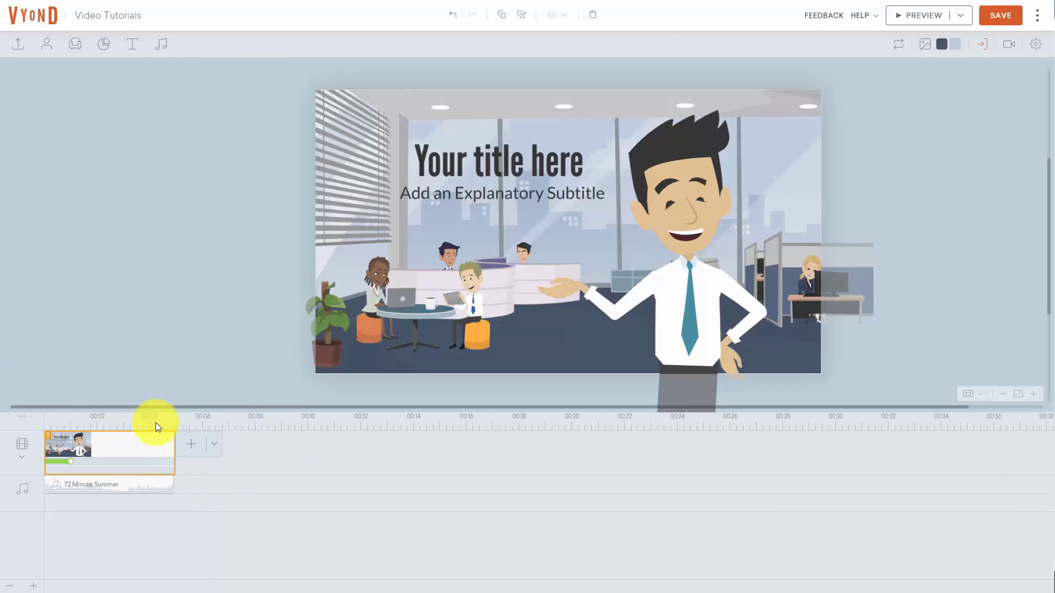
Browse the scene templates and search them for 'marketing'.
{"action": "left_click", "coordinate": [190, 445]}
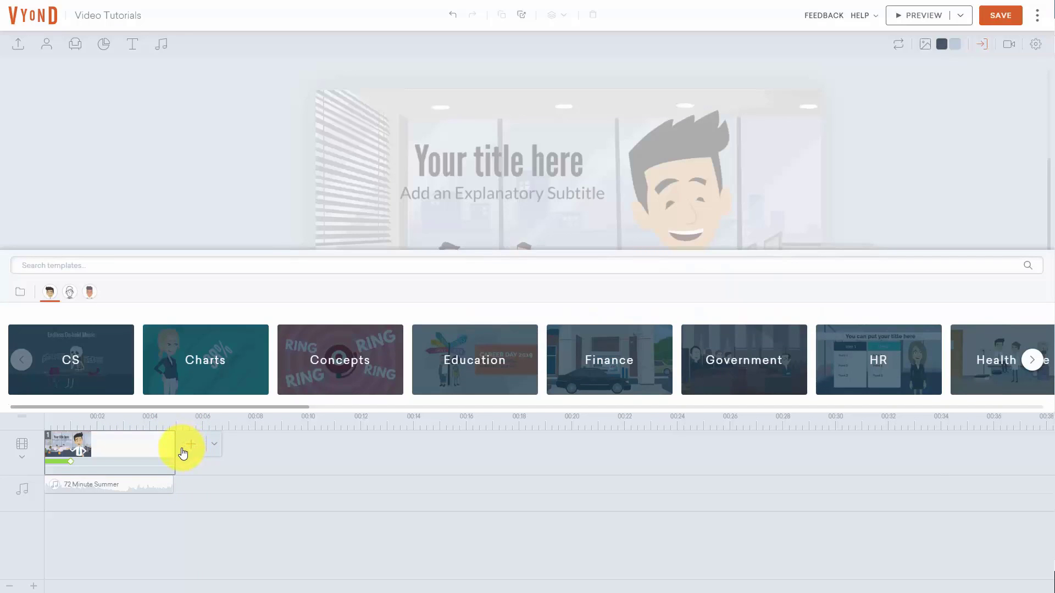
{"action": "left_click", "coordinate": [441, 406]}
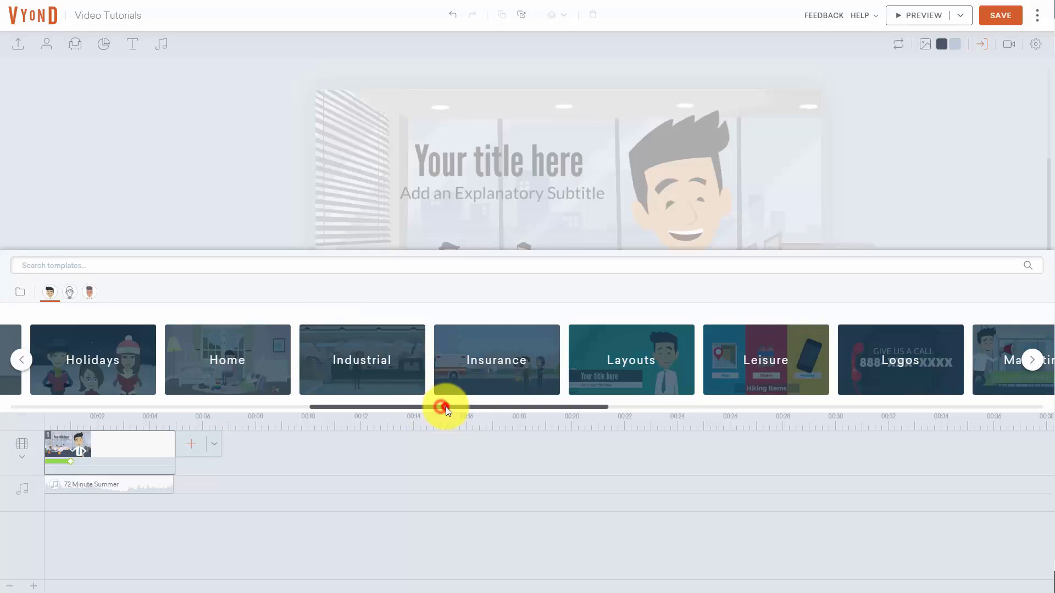
{"action": "mouse_move", "coordinate": [447, 406]}
{"action": "left_mouse_down"}
{"action": "mouse_move", "coordinate": [639, 406]}
{"action": "mouse_move", "coordinate": [345, 428]}
{"action": "mouse_move", "coordinate": [133, 425]}
{"action": "left_mouse_up"}
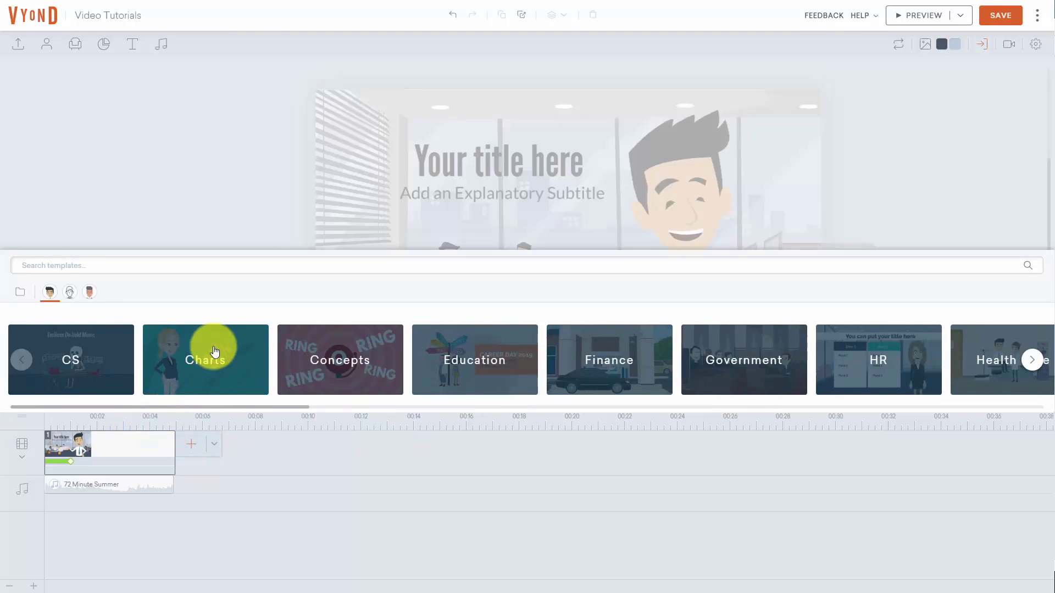
{"action": "left_click", "coordinate": [117, 266]}
{"action": "type", "text": "marketing"}
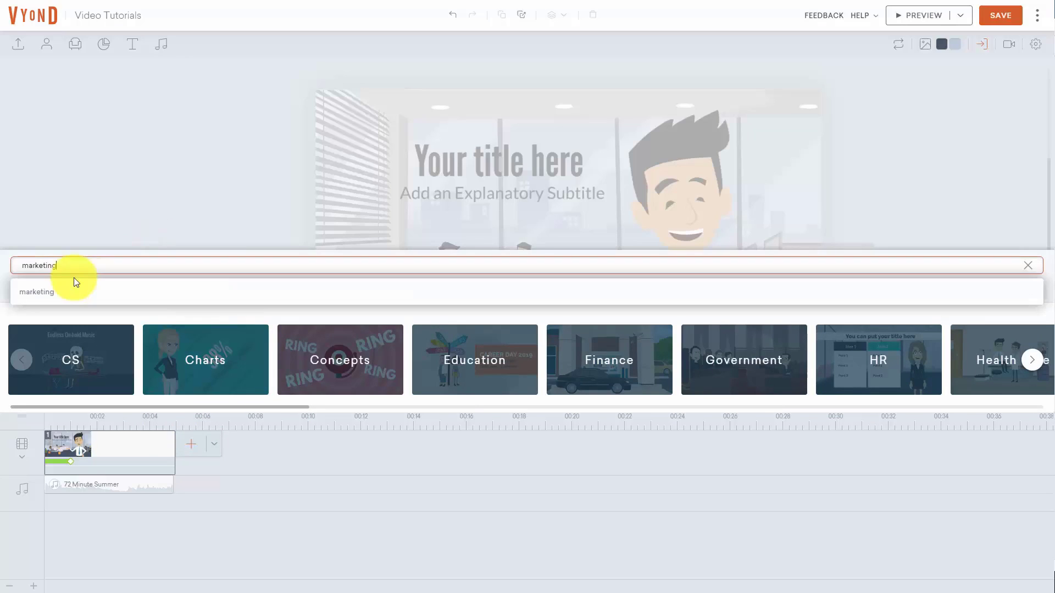
{"action": "left_click", "coordinate": [39, 293]}
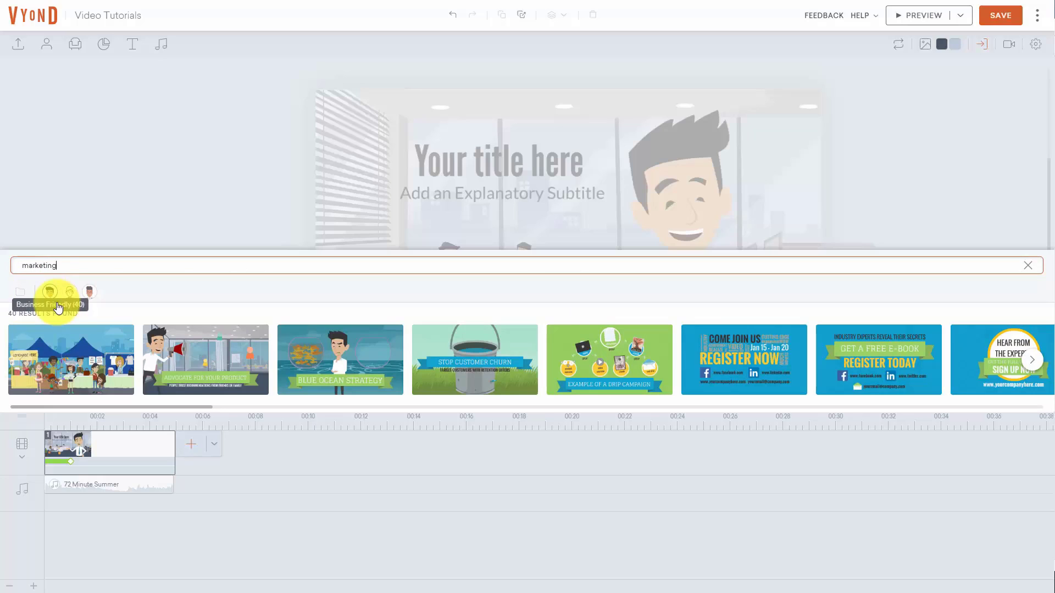
Add the Market place lemonade-stand scene, then cut it from the timeline.
{"action": "left_click", "coordinate": [62, 346]}
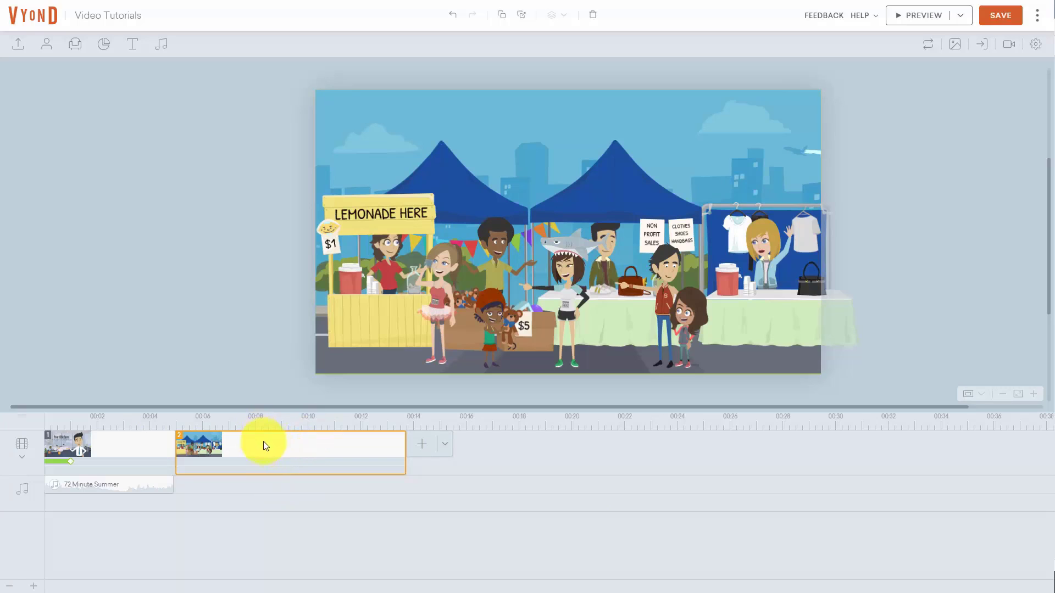
{"action": "right_click", "coordinate": [272, 446]}
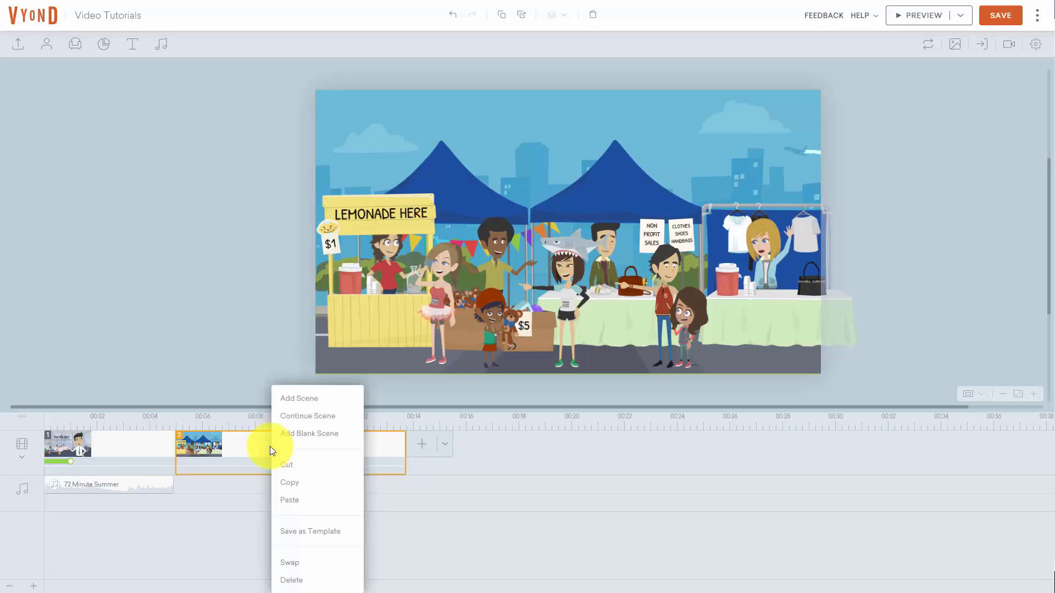
{"action": "left_click", "coordinate": [285, 471]}
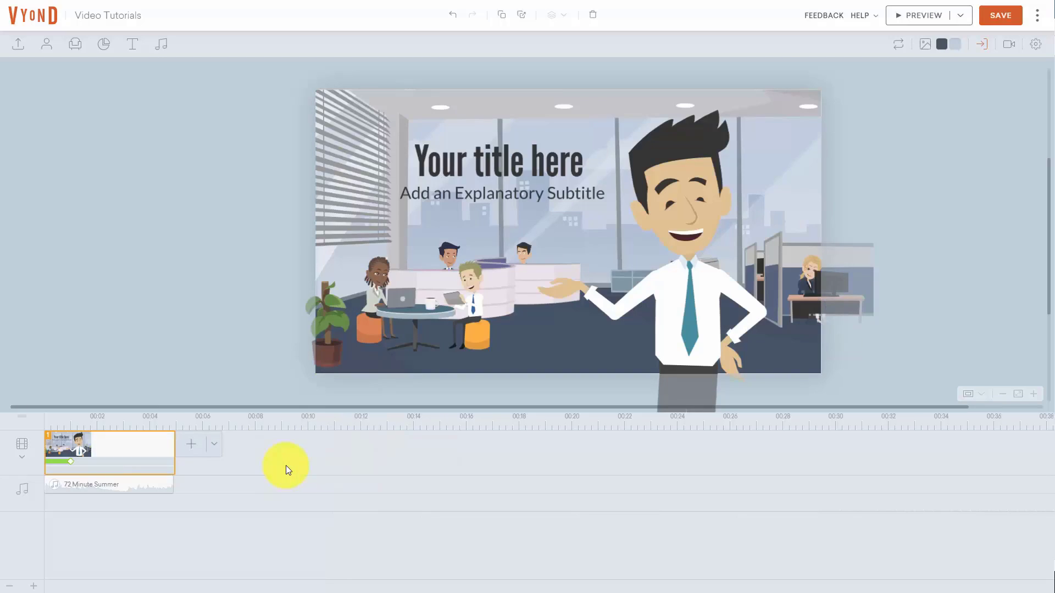
{"action": "right_click", "coordinate": [271, 447]}
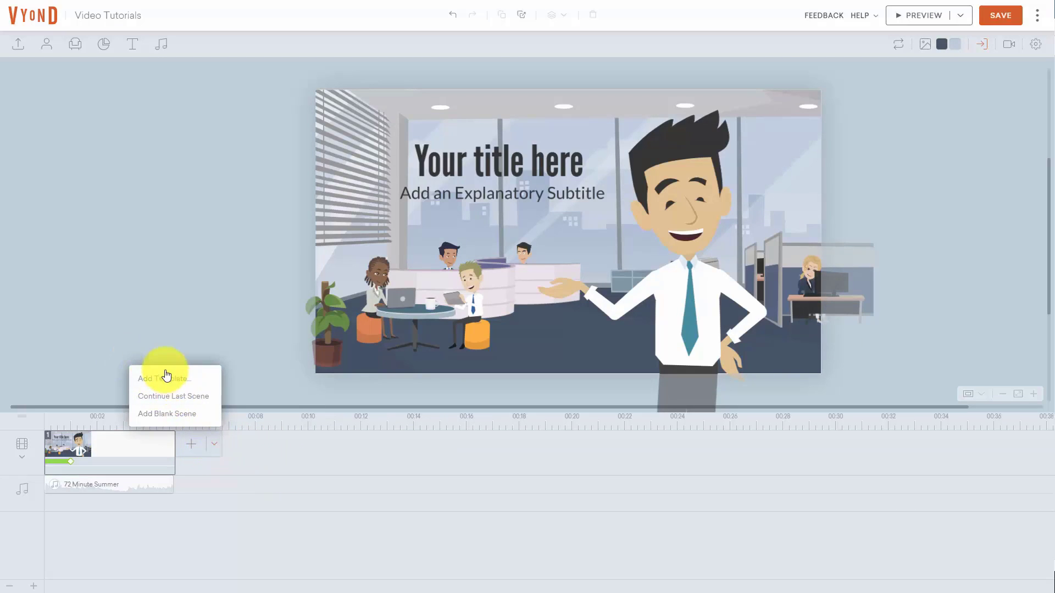
{"action": "left_click", "coordinate": [169, 403]}
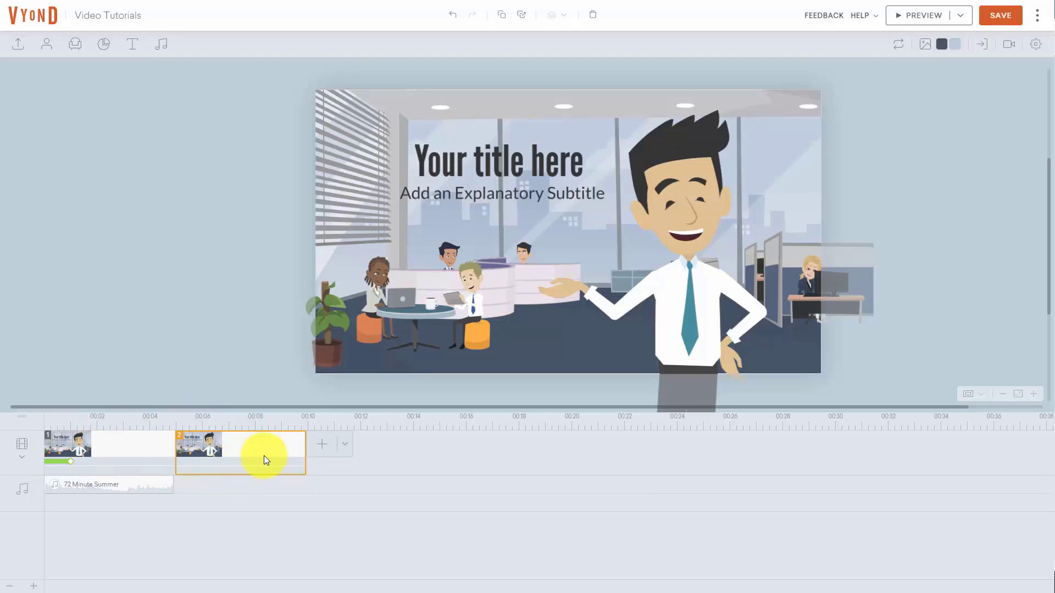
{"action": "left_click", "coordinate": [143, 446], "text": "shift"}
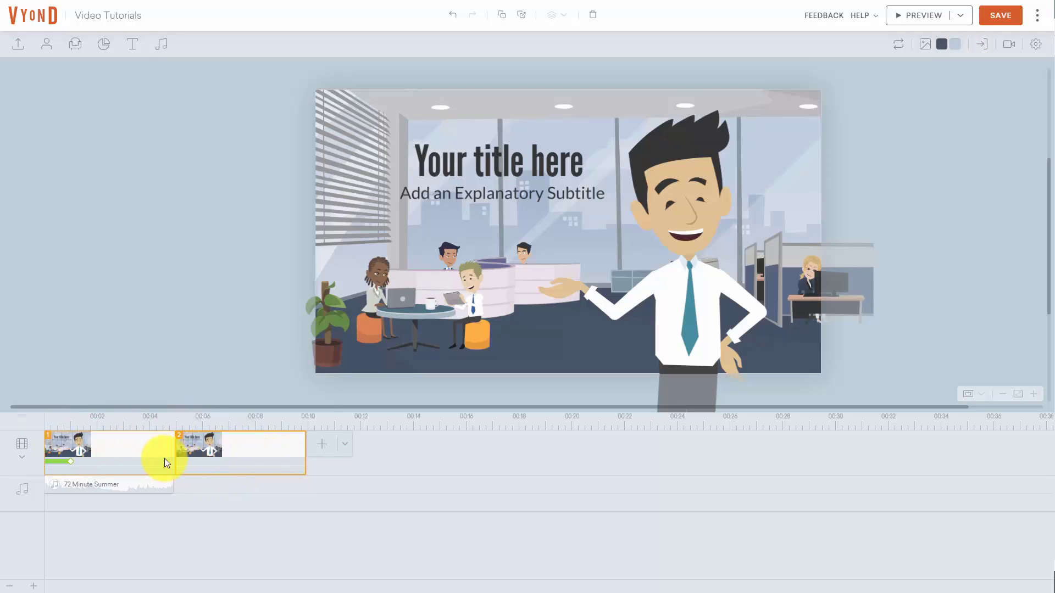
{"action": "left_click", "coordinate": [195, 447]}
{"action": "right_click", "coordinate": [261, 446]}
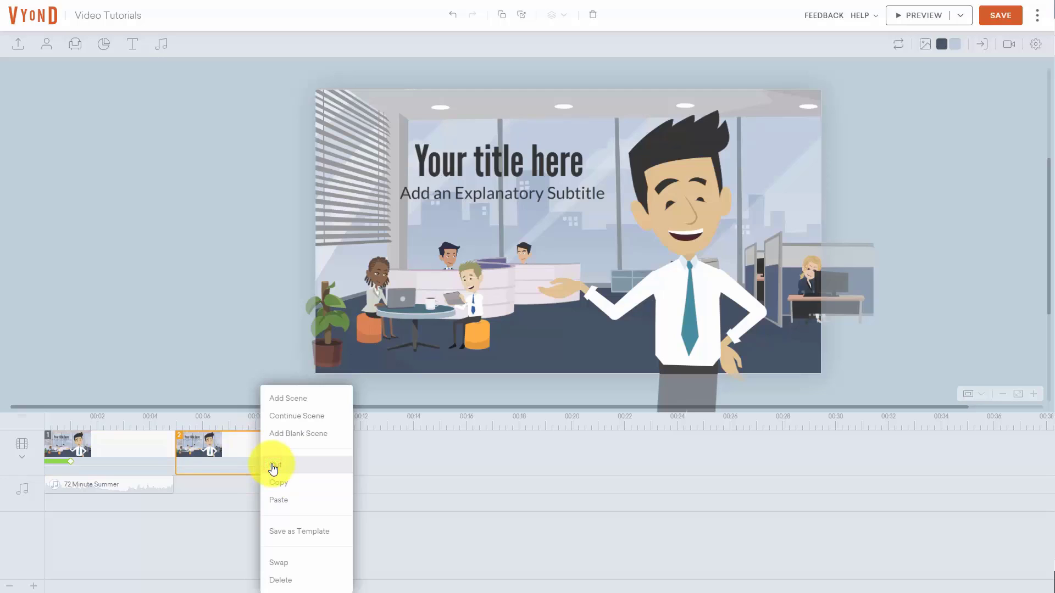
{"action": "left_click", "coordinate": [273, 467]}
{"action": "left_click", "coordinate": [213, 444]}
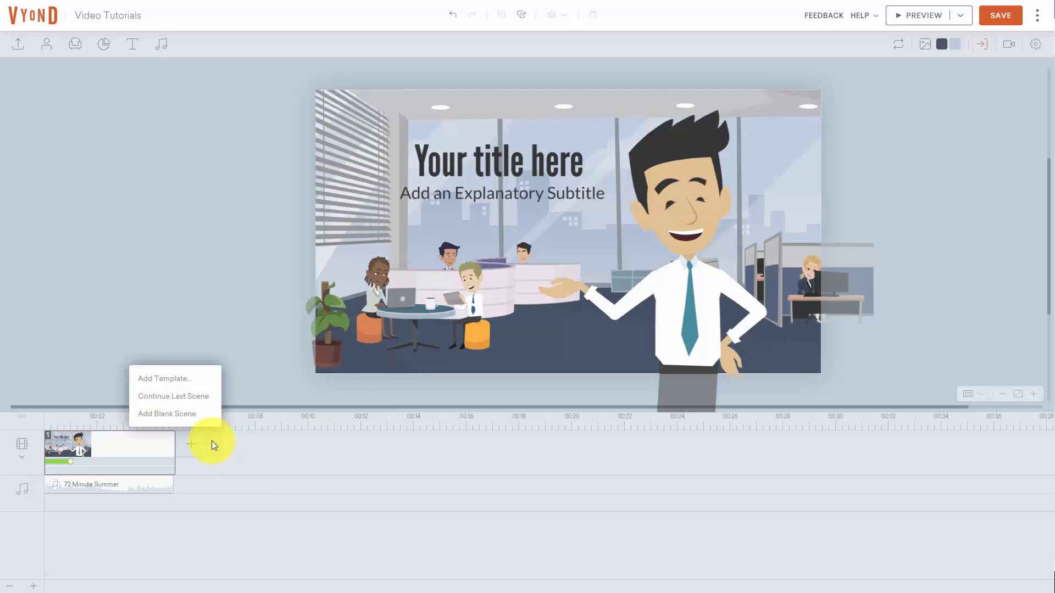
{"action": "left_click", "coordinate": [172, 415]}
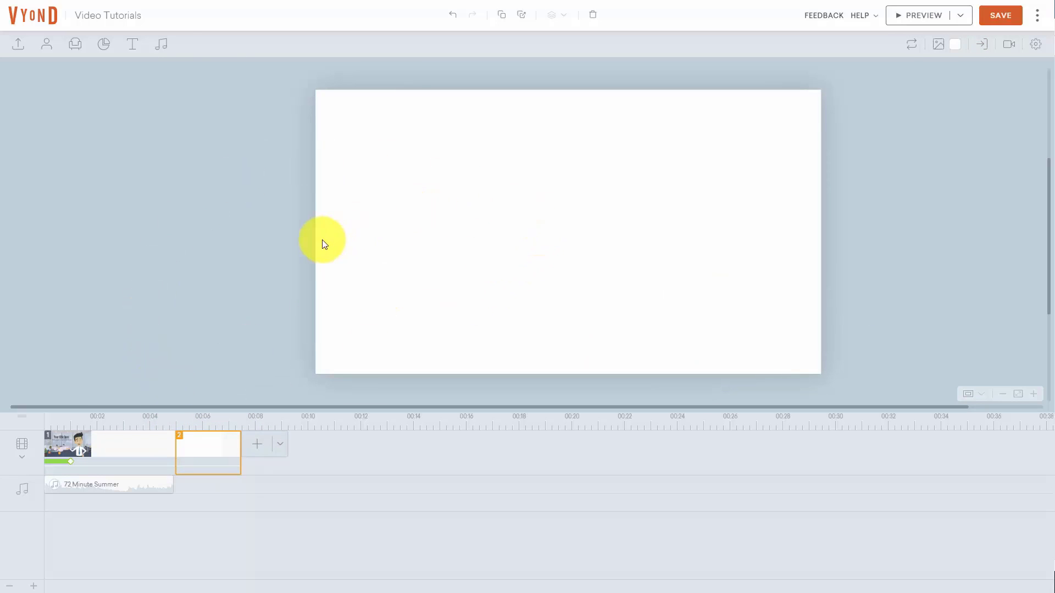
{"action": "left_click", "coordinate": [332, 301]}
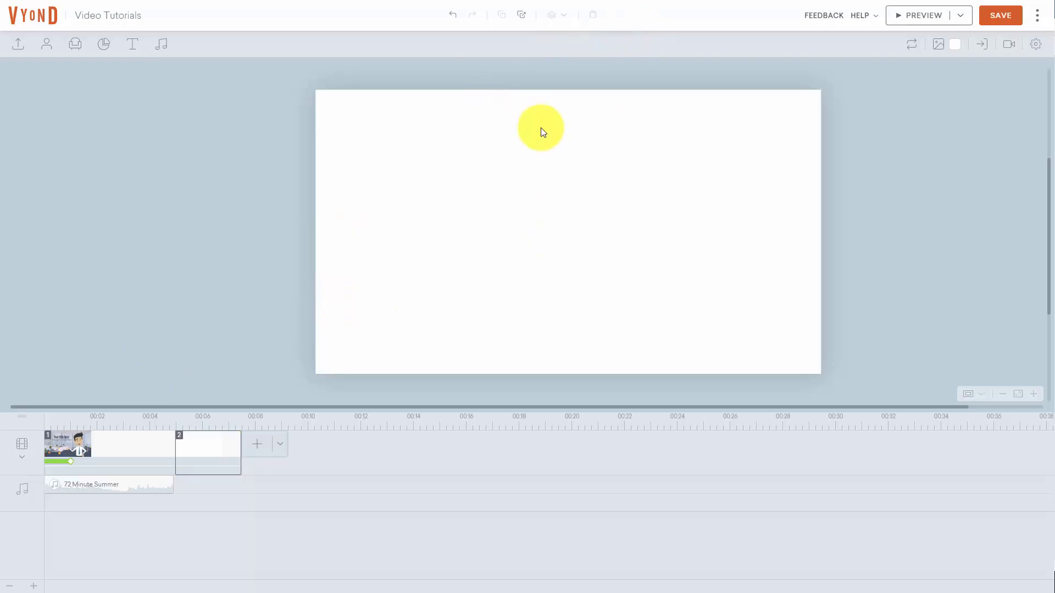
{"action": "left_click", "coordinate": [954, 46]}
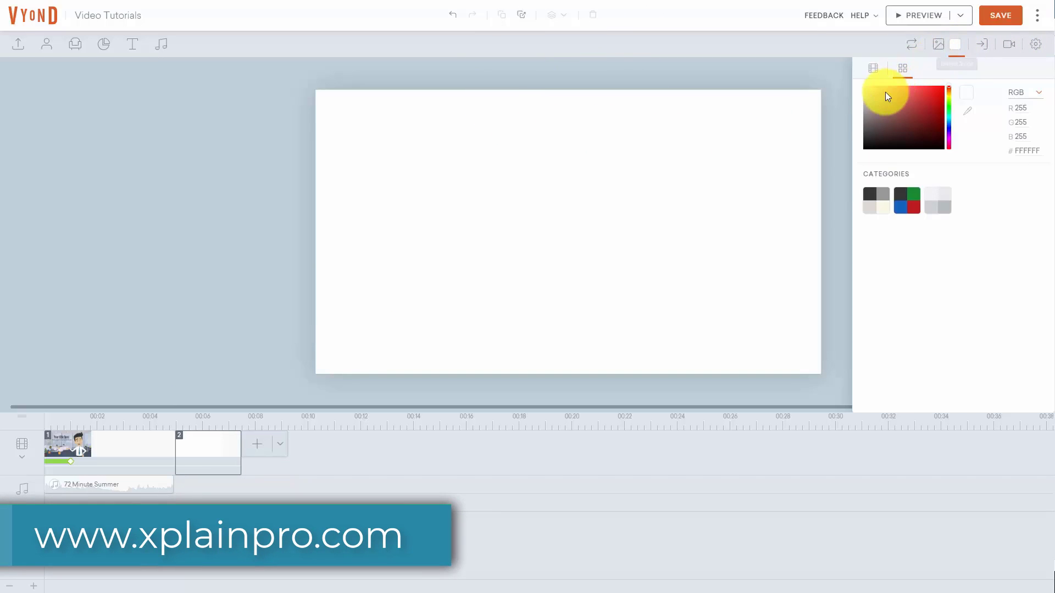
{"action": "left_click", "coordinate": [884, 95]}
{"action": "left_click", "coordinate": [911, 121]}
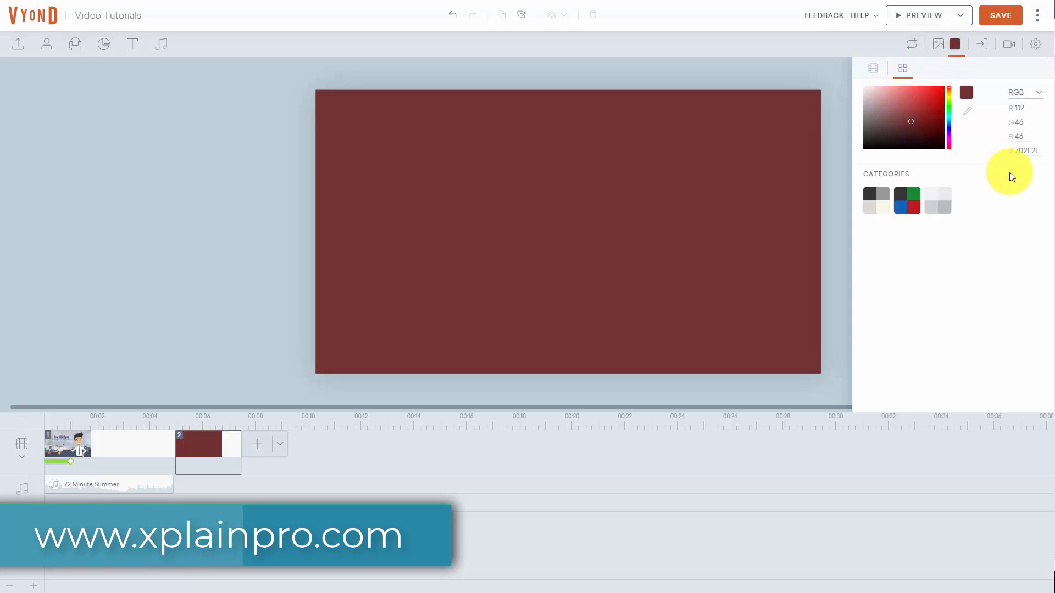
{"action": "left_click", "coordinate": [938, 46]}
{"action": "left_click", "coordinate": [1001, 93]}
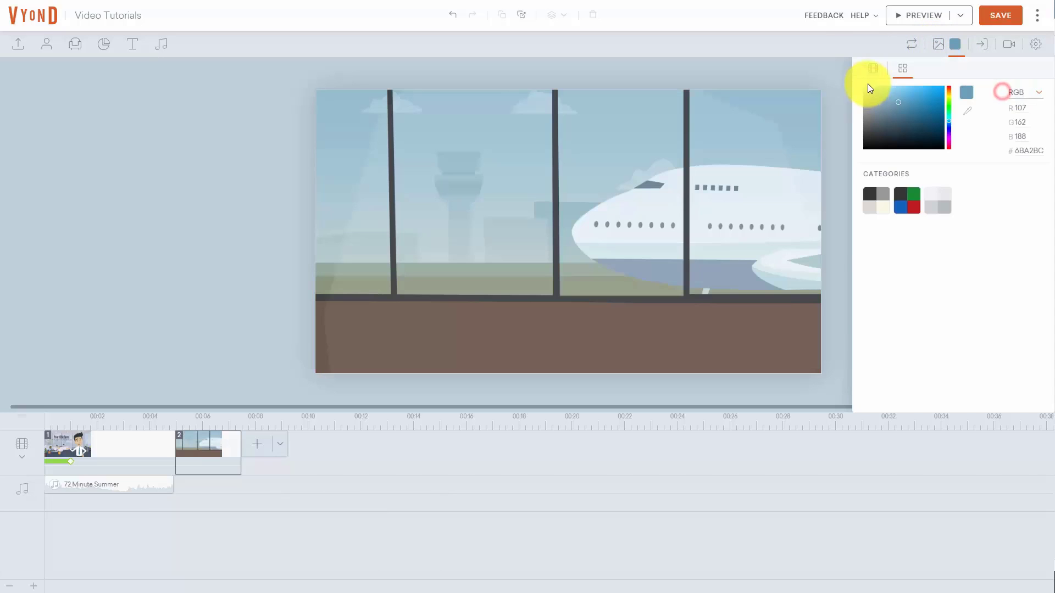
{"action": "left_click", "coordinate": [871, 69]}
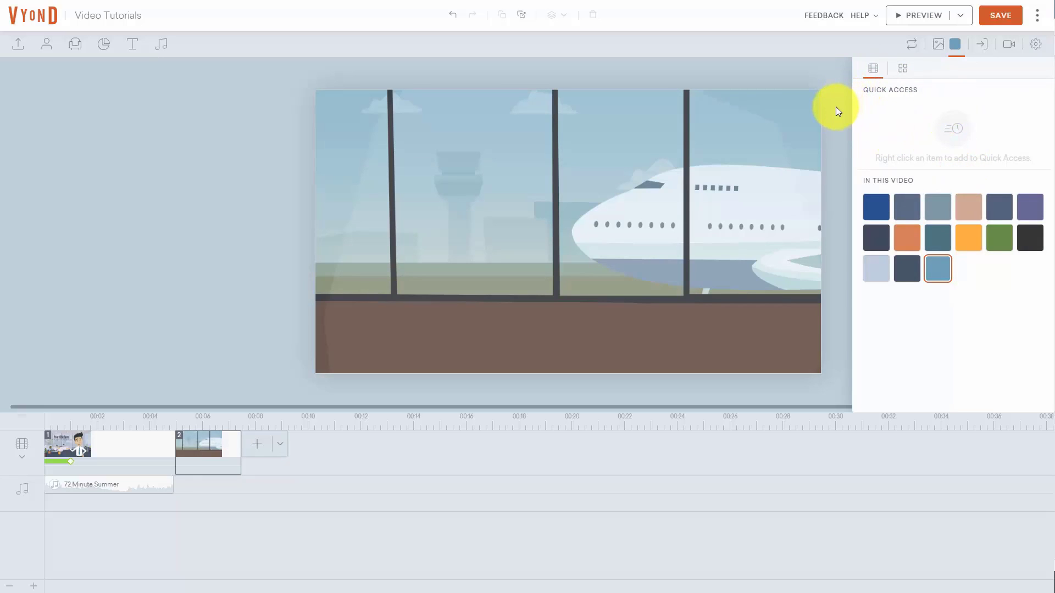
{"action": "left_click", "coordinate": [841, 126]}
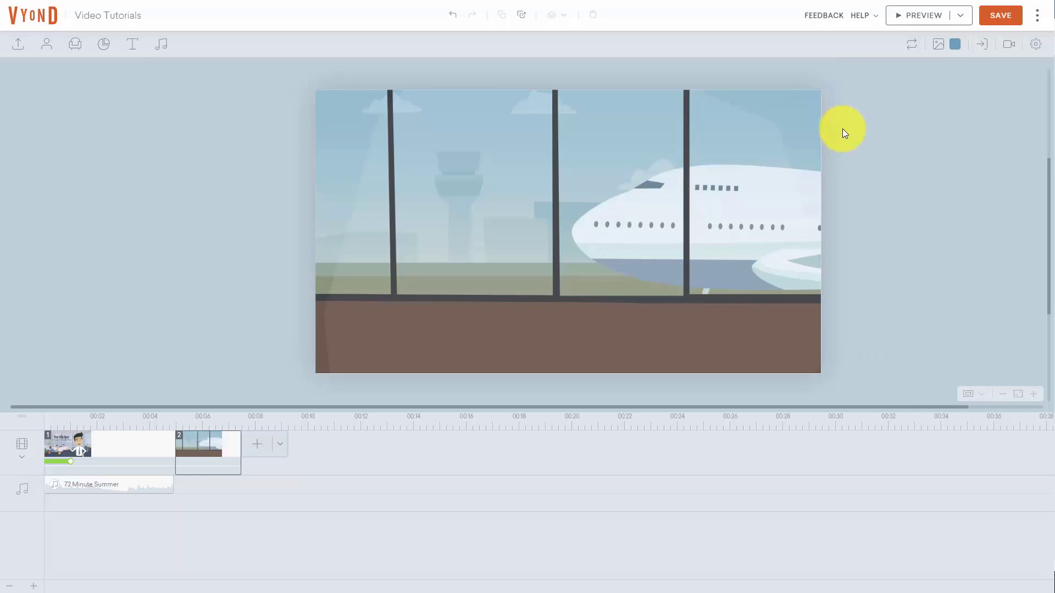
{"action": "left_click", "coordinate": [936, 45]}
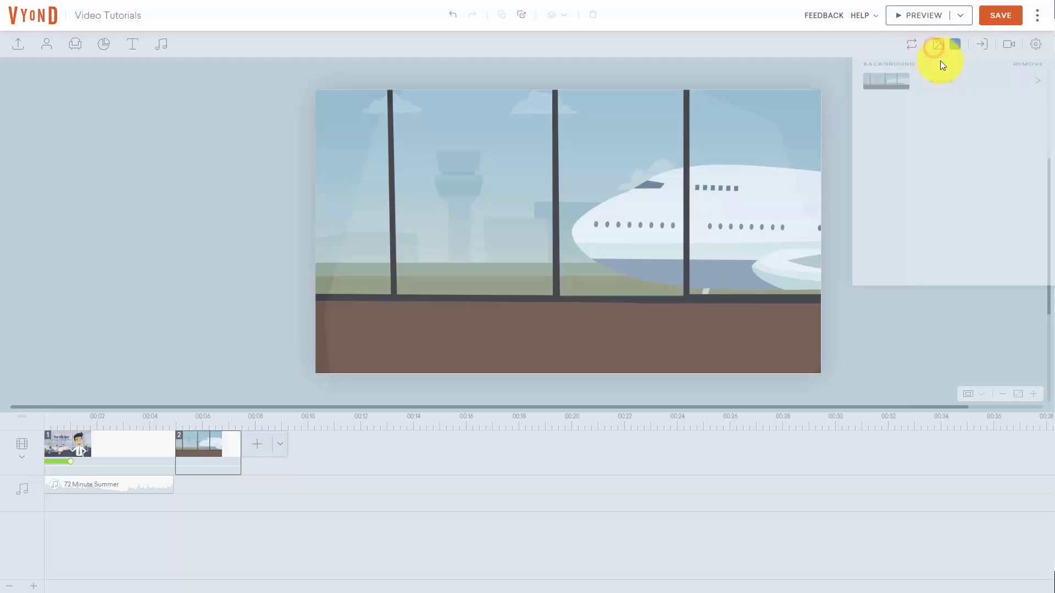
{"action": "left_click", "coordinate": [1026, 67]}
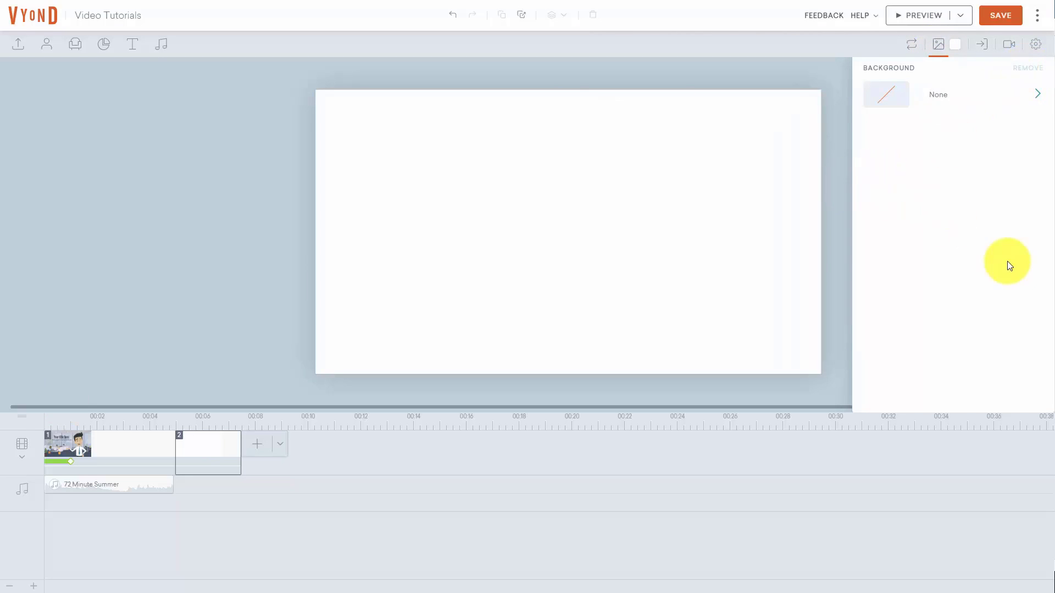
{"action": "right_click", "coordinate": [225, 447]}
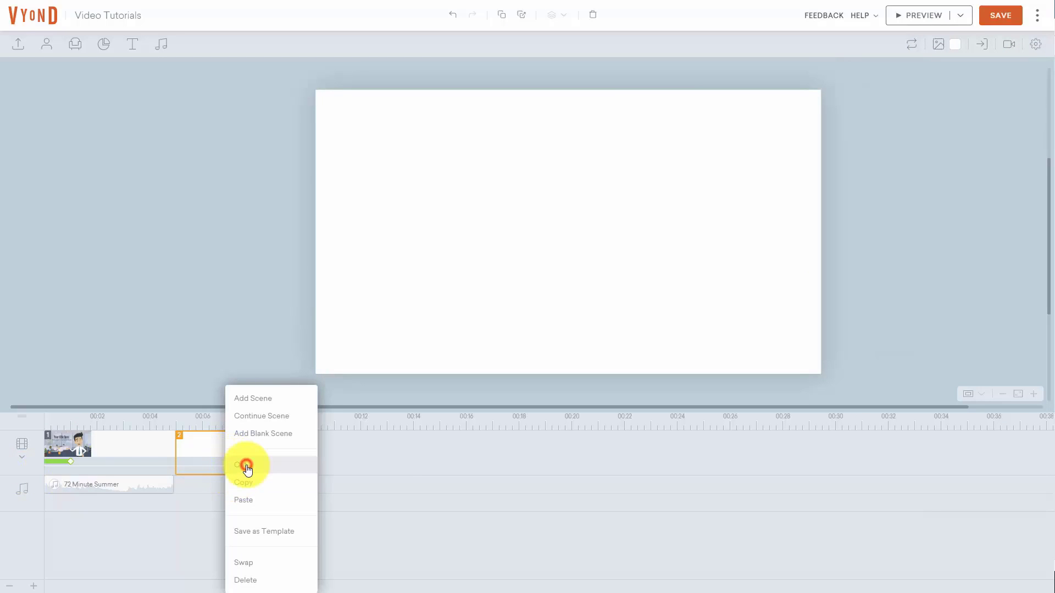
{"action": "left_click", "coordinate": [245, 466]}
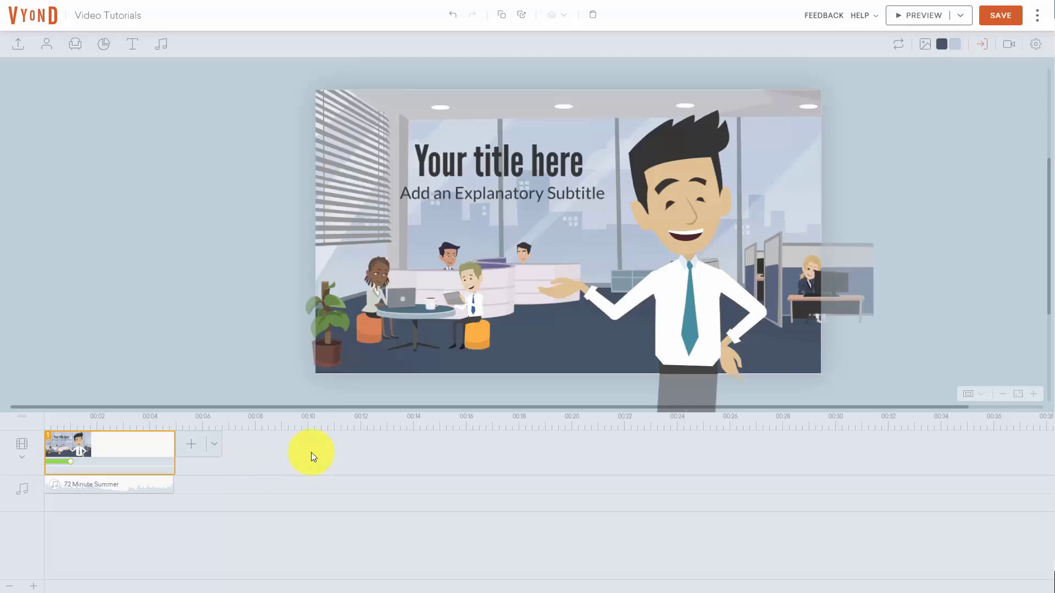
From + Add Template, insert the Blue Ocean Strategy scene, then the Stop Customer Churn scene.
{"action": "left_click", "coordinate": [193, 448]}
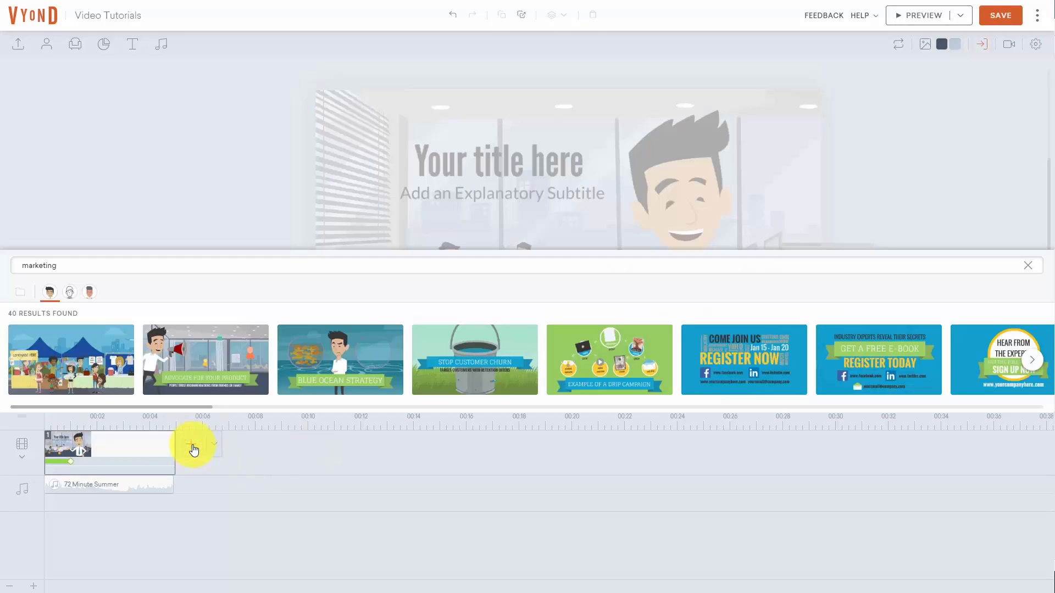
{"action": "left_click", "coordinate": [339, 355]}
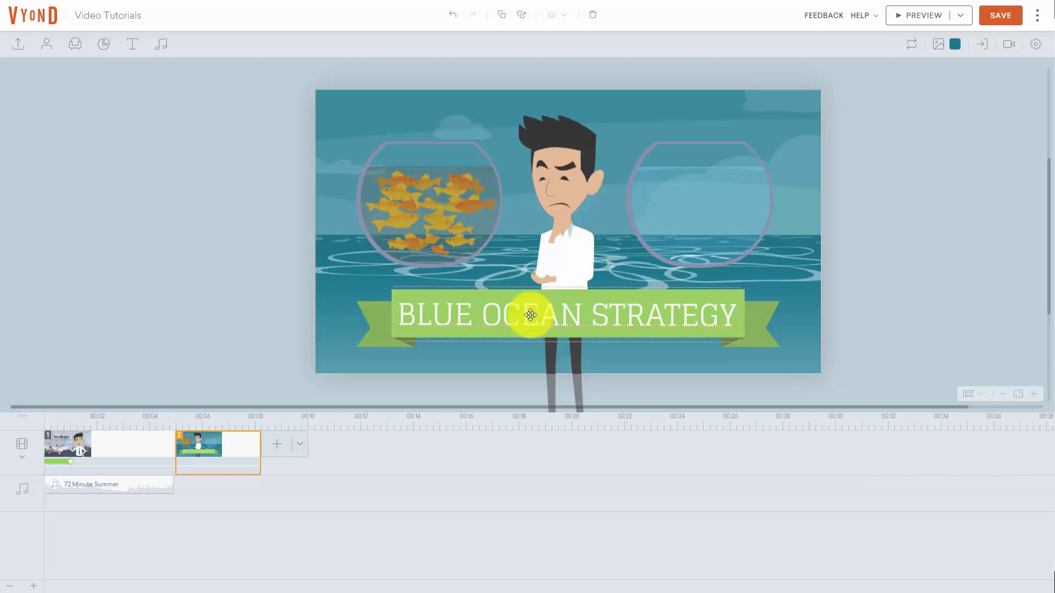
{"action": "left_click", "coordinate": [280, 449]}
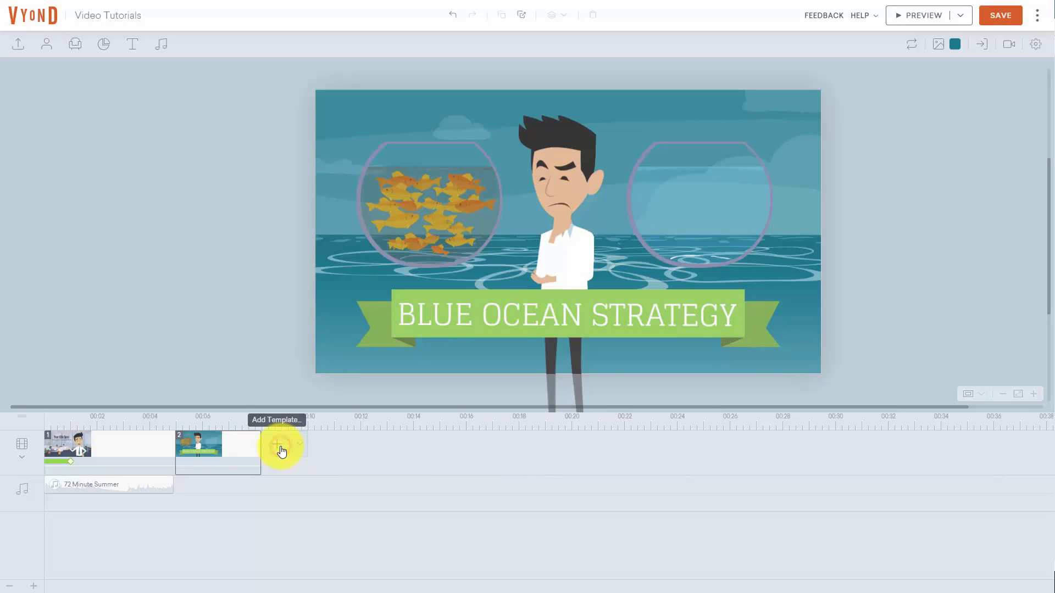
{"action": "left_click", "coordinate": [491, 371]}
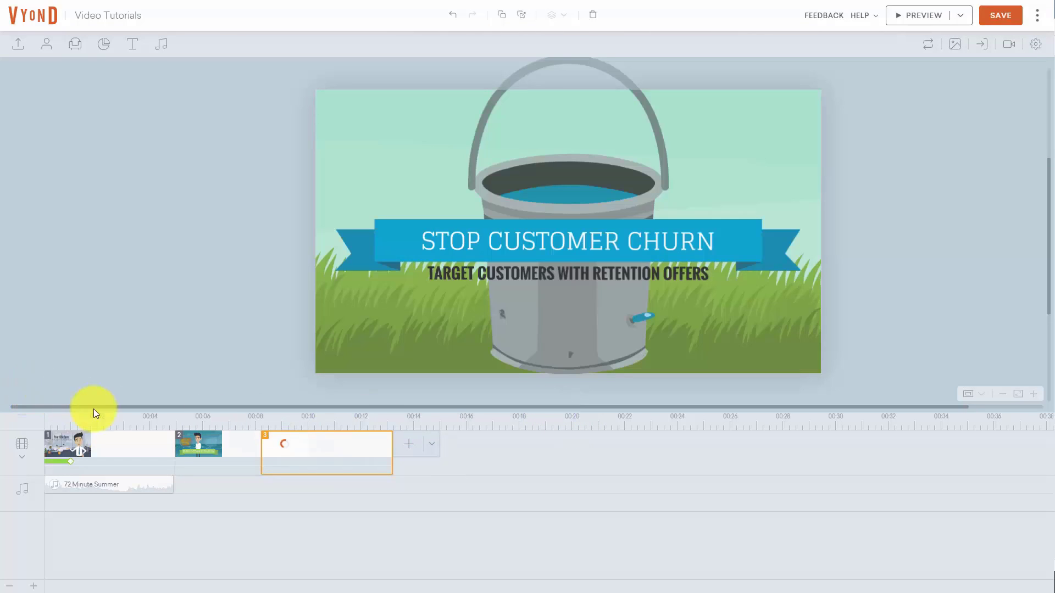
Save the video and cut the 72 Minute Summer music clip from the audio track.
{"action": "left_click", "coordinate": [1003, 15]}
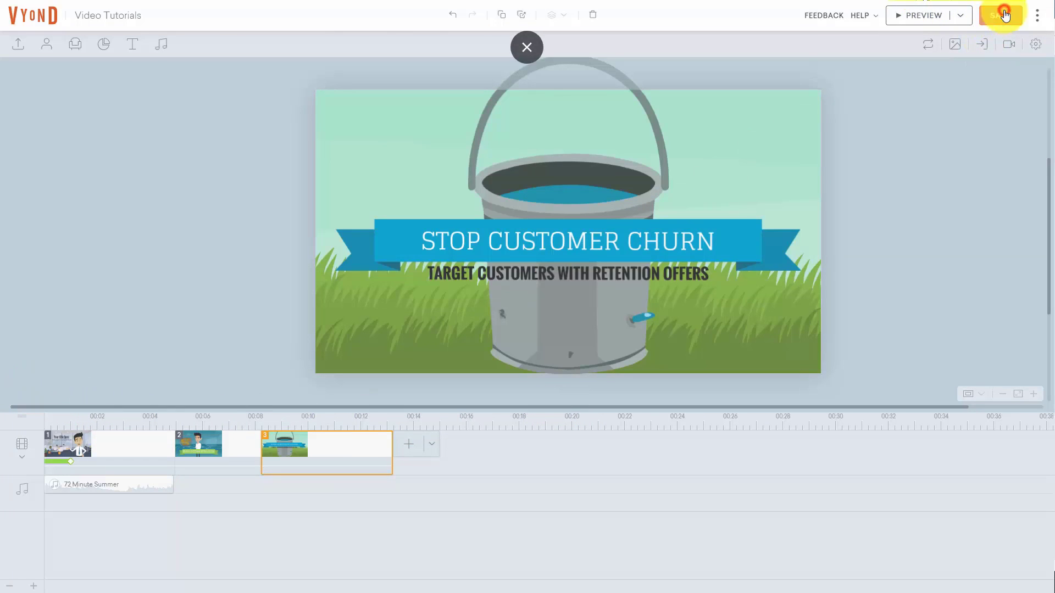
{"action": "right_click", "coordinate": [164, 485]}
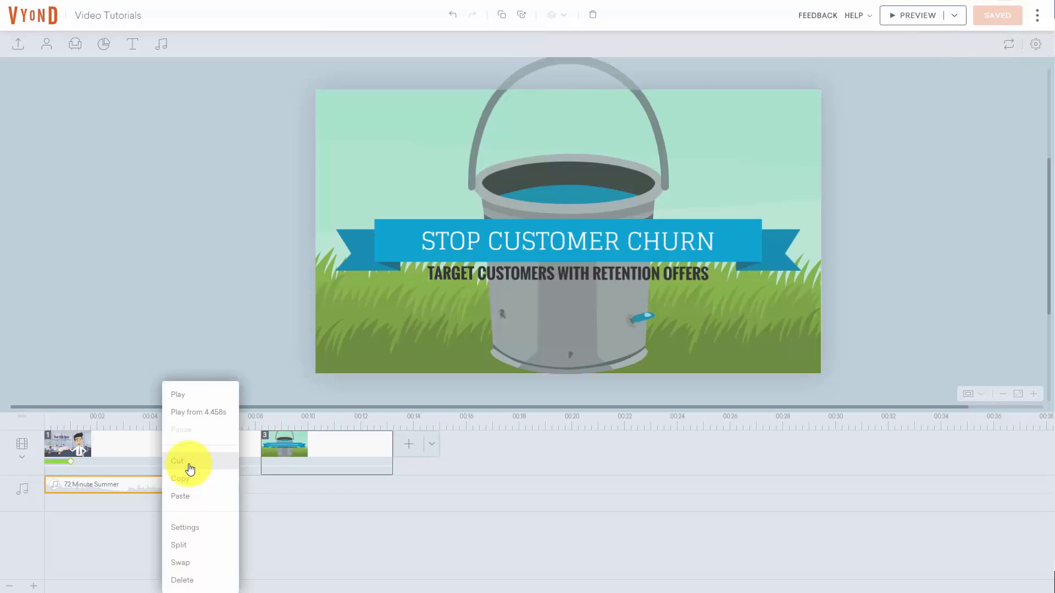
{"action": "left_click", "coordinate": [190, 469]}
Preview the three-scene video and return to editing.
{"action": "left_click", "coordinate": [924, 20]}
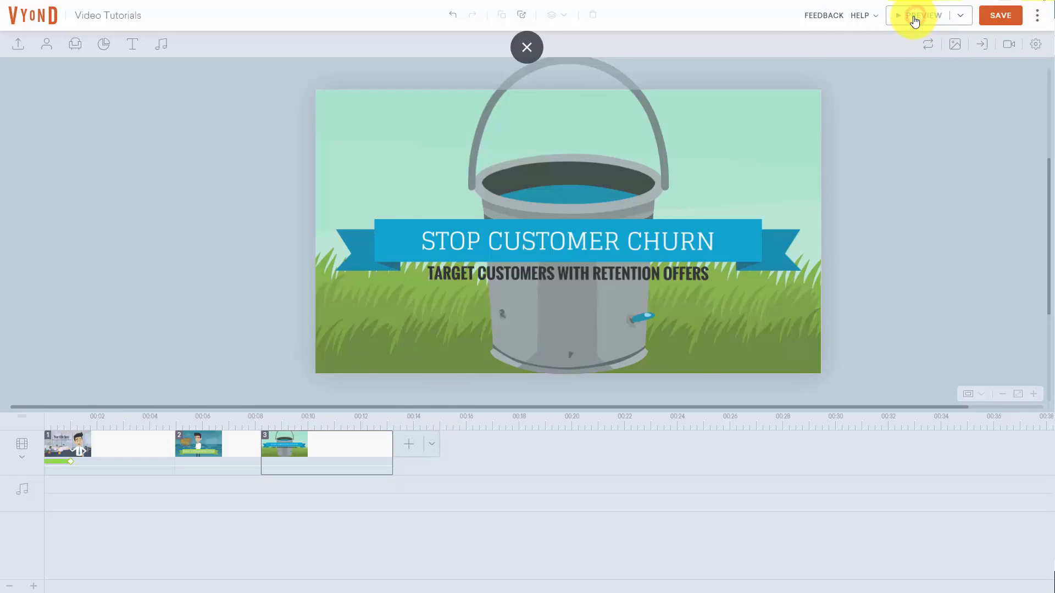
{"action": "left_click", "coordinate": [914, 18]}
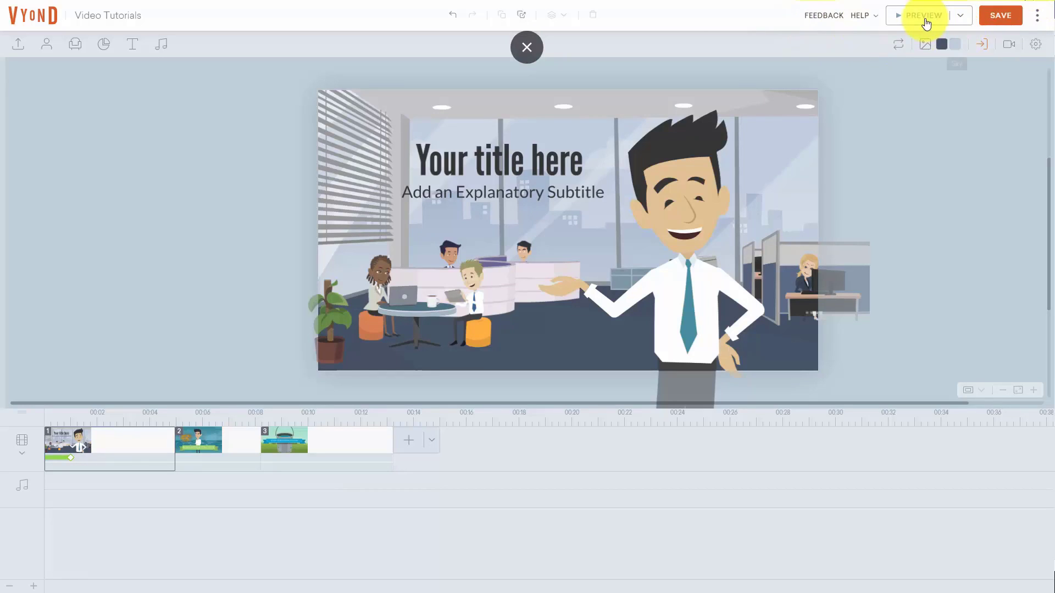
{"action": "left_click", "coordinate": [921, 18]}
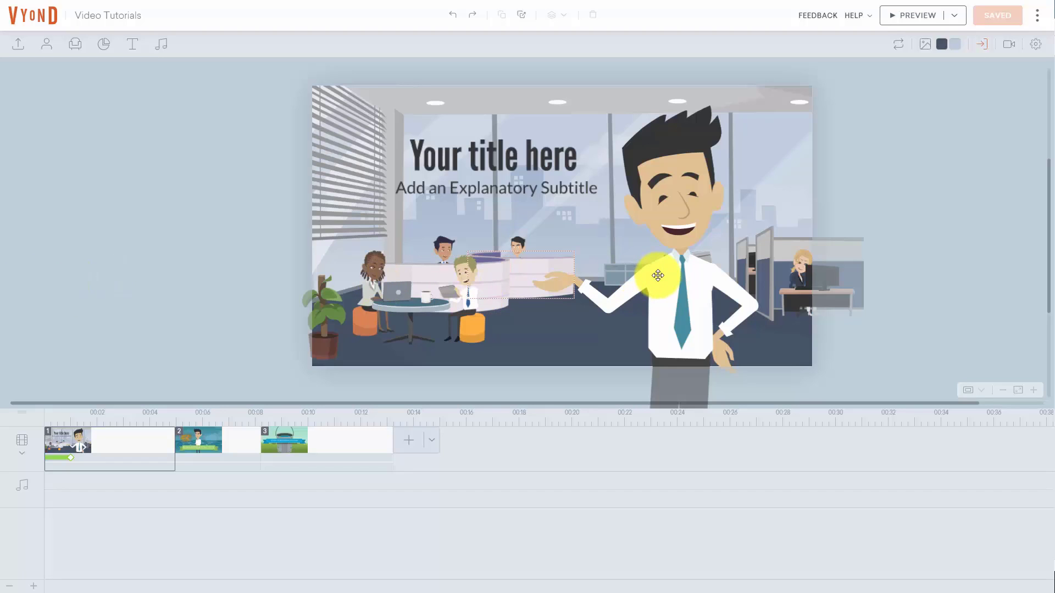
Select the large smiling man in the white shirt and delete him from the title scene.
{"action": "left_click", "coordinate": [709, 293]}
{"action": "left_click", "coordinate": [685, 286]}
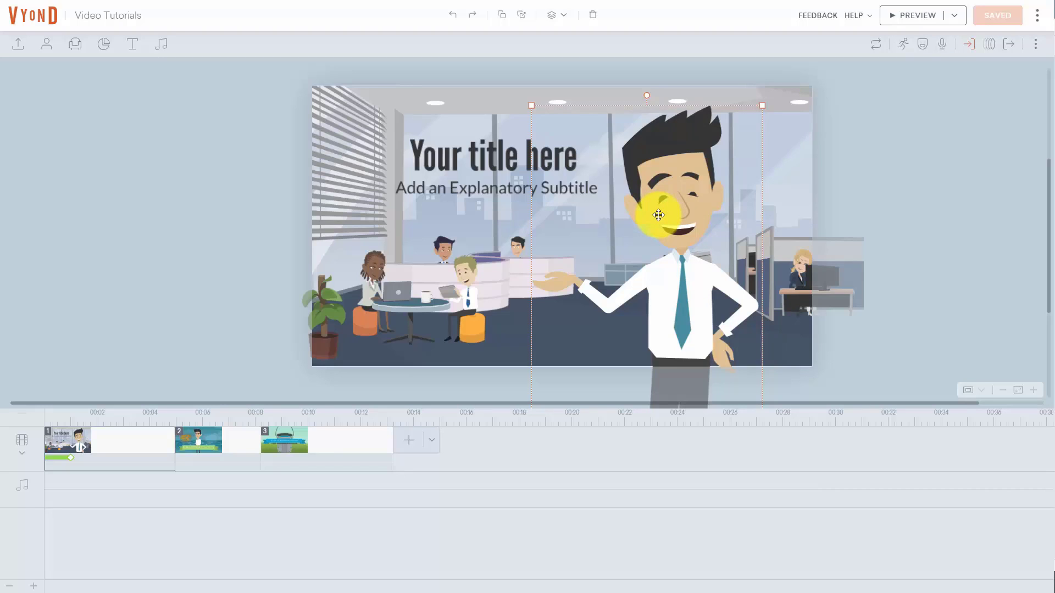
{"action": "key", "text": "Delete"}
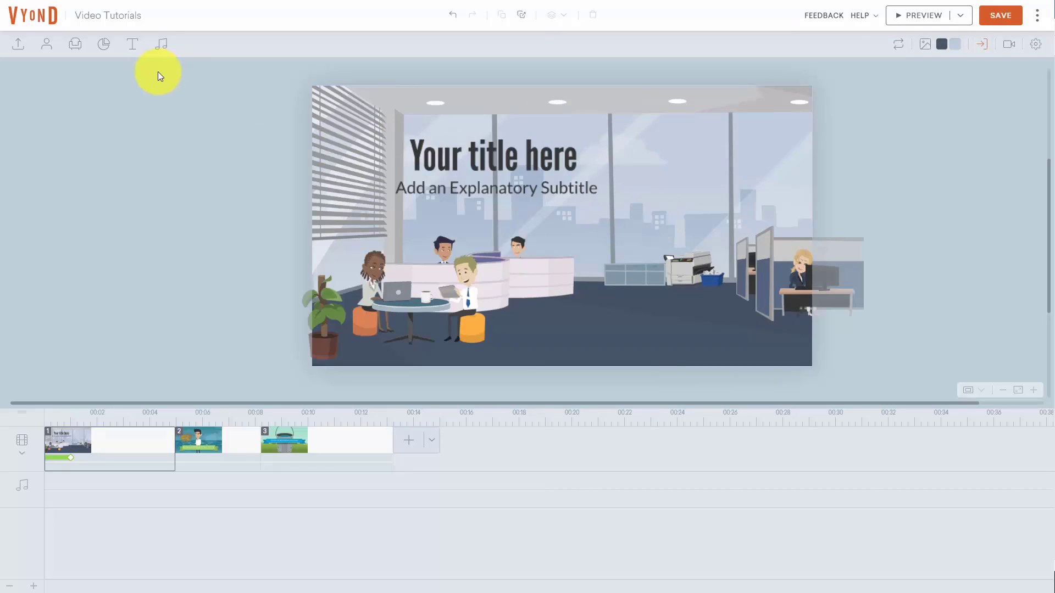
Place a dark-suited businessman from the Office character library on the right of the office floor.
{"action": "left_click", "coordinate": [44, 47]}
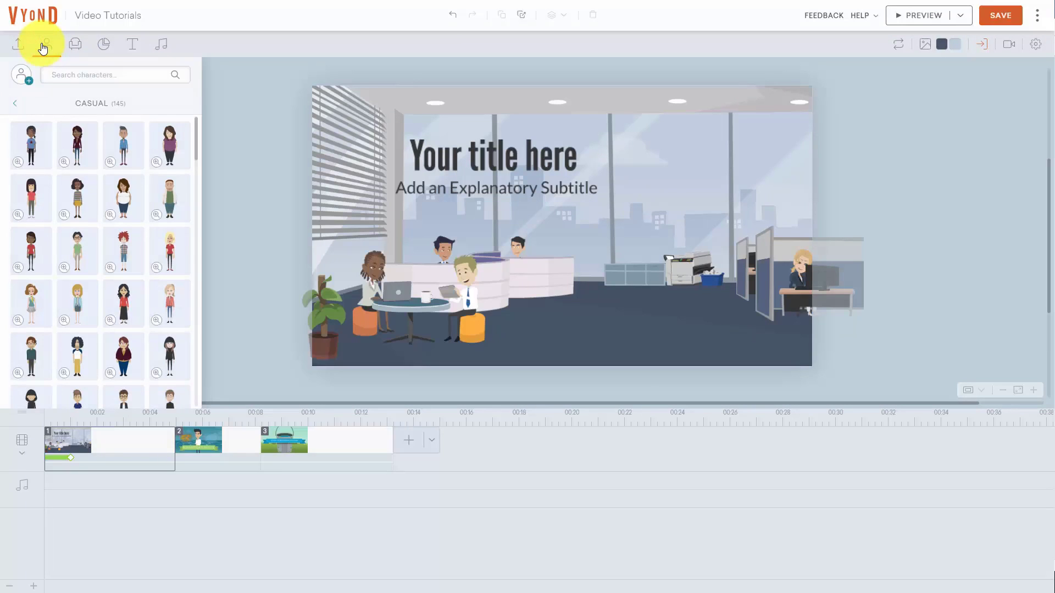
{"action": "left_click", "coordinate": [13, 108]}
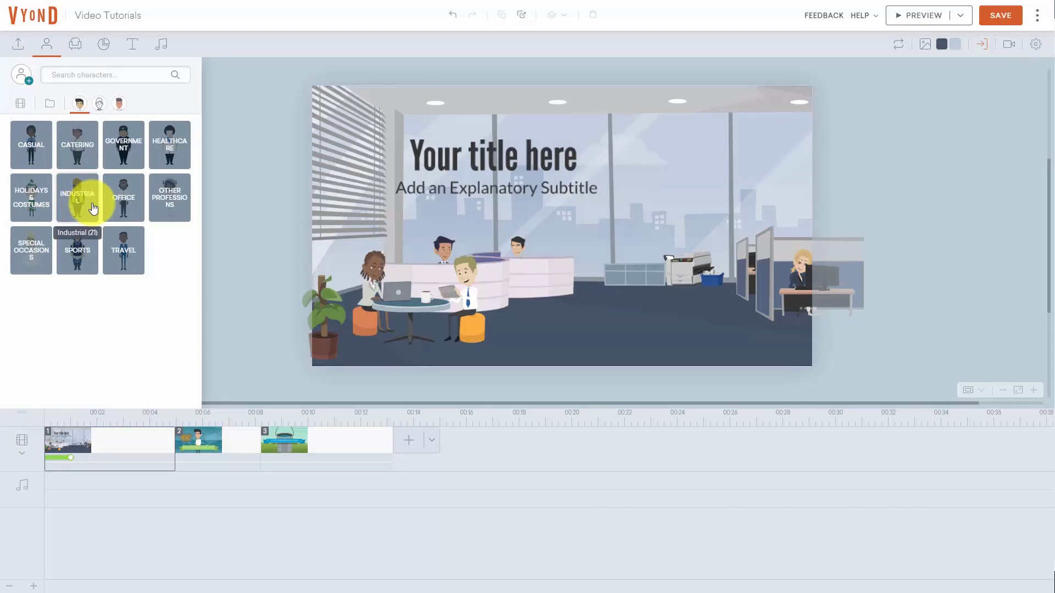
{"action": "left_click", "coordinate": [124, 197]}
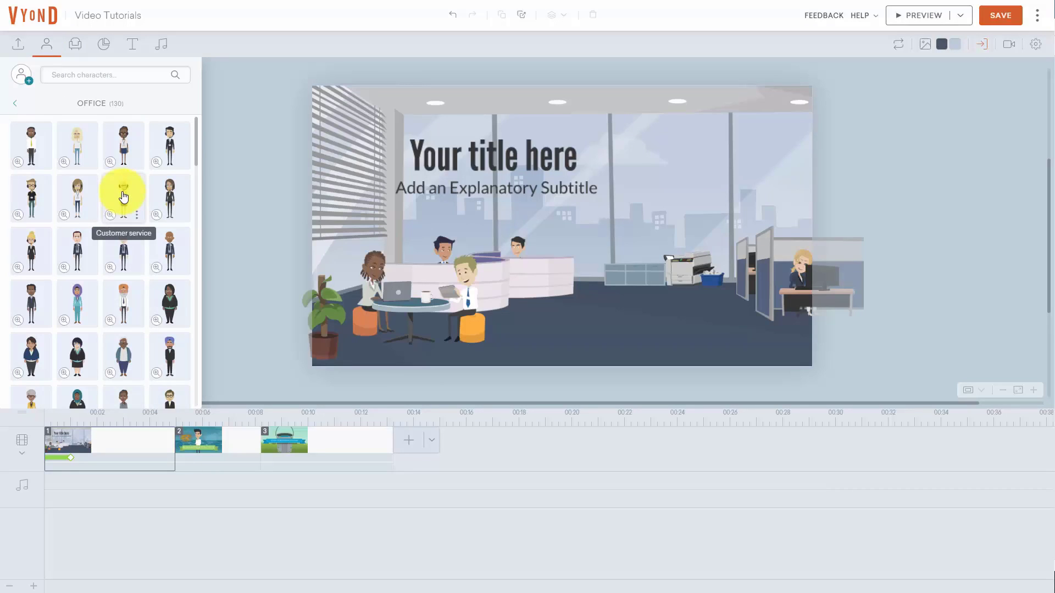
{"action": "scroll", "coordinate": [123, 196], "scroll_direction": "down", "scroll_amount": 4}
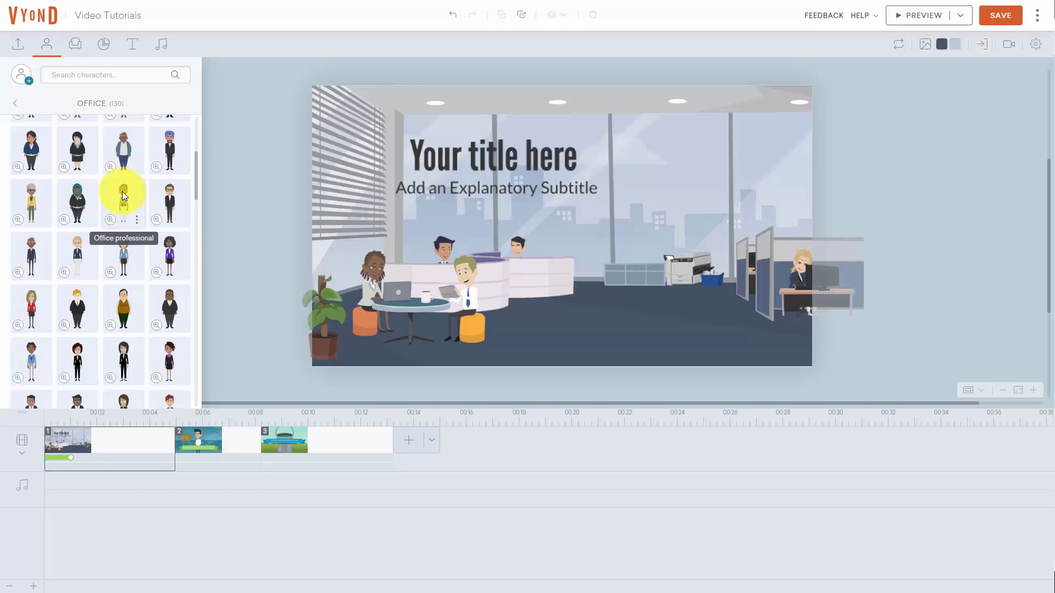
{"action": "scroll", "coordinate": [122, 191], "scroll_direction": "down", "scroll_amount": 3}
{"action": "scroll", "coordinate": [113, 196], "scroll_direction": "down", "scroll_amount": 1}
{"action": "left_click", "coordinate": [155, 298]}
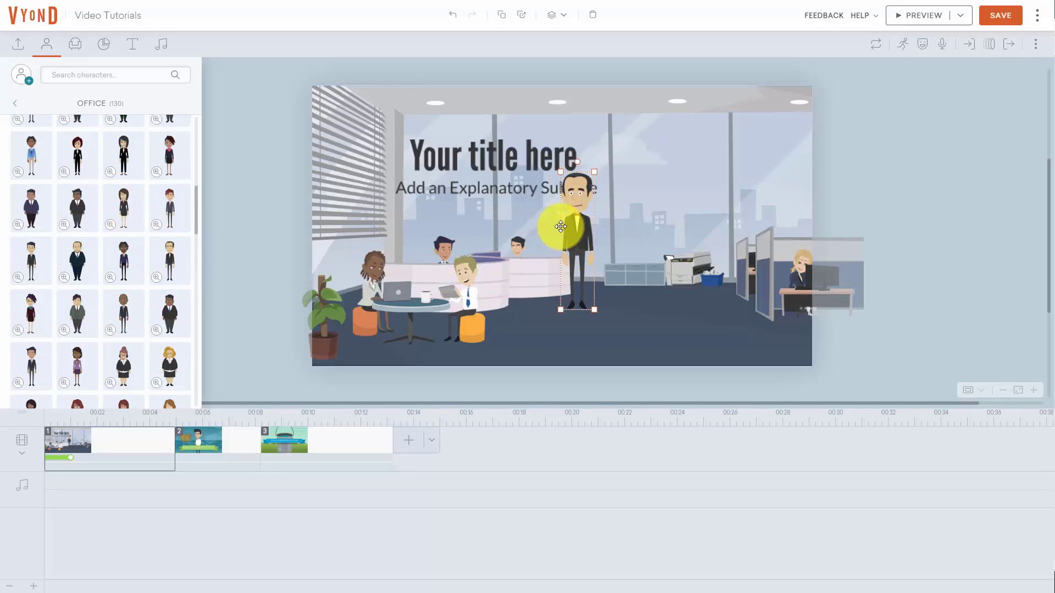
{"action": "left_click_drag", "start_coordinate": [561, 226], "coordinate": [644, 223]}
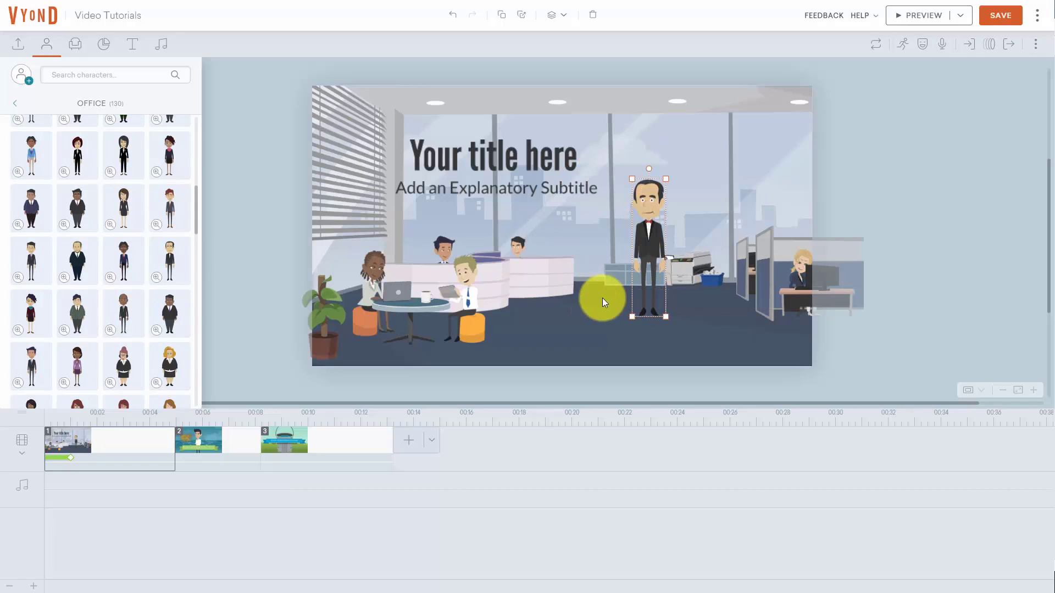
Scale the businessman to nearly full scene height and shift him right in front of the cubicles.
{"action": "left_click", "coordinate": [905, 72]}
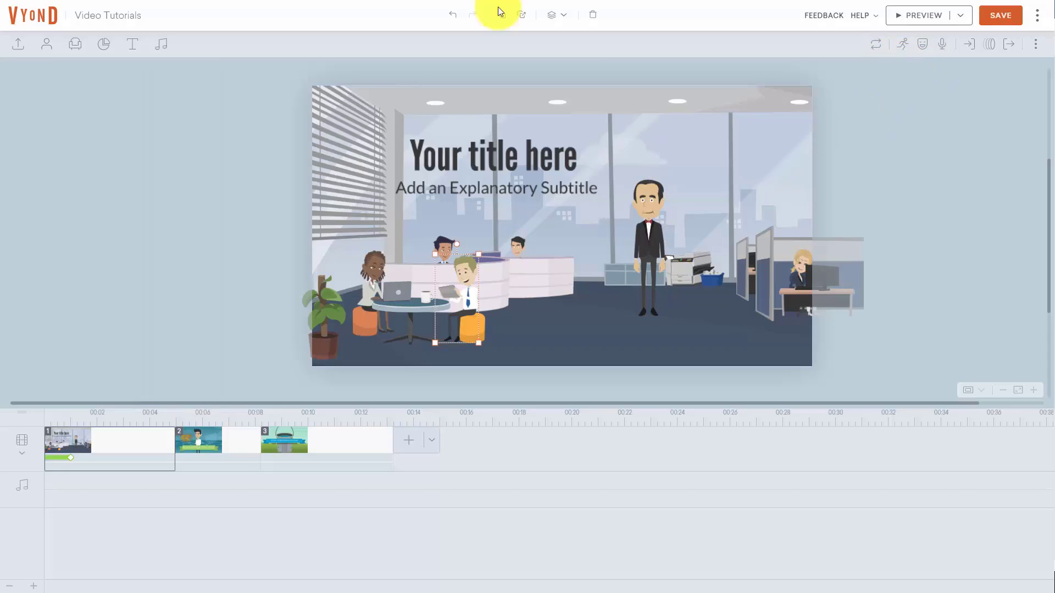
{"action": "left_click", "coordinate": [660, 218]}
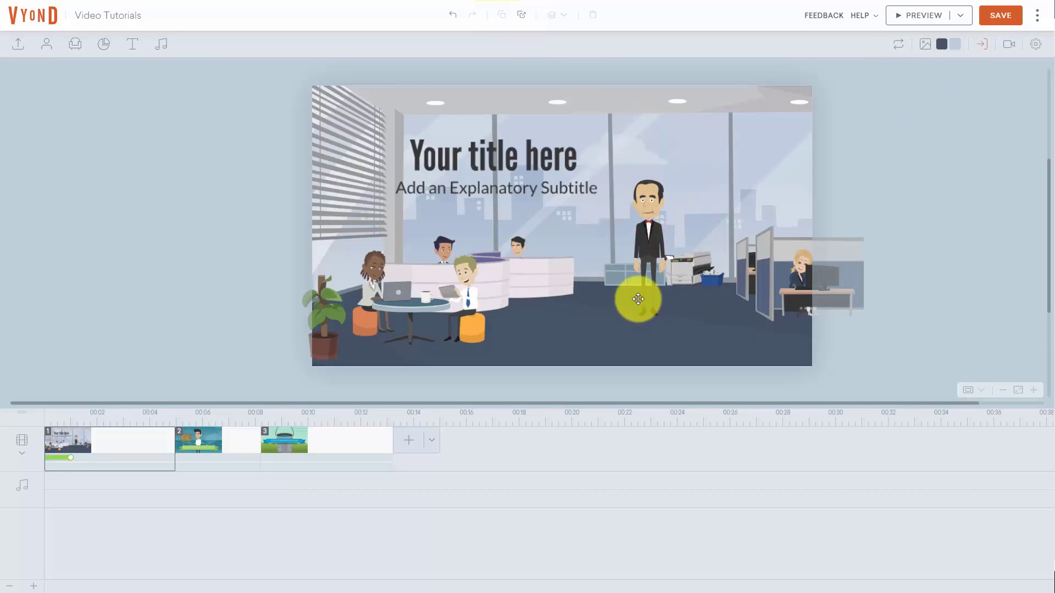
{"action": "left_click", "coordinate": [644, 294]}
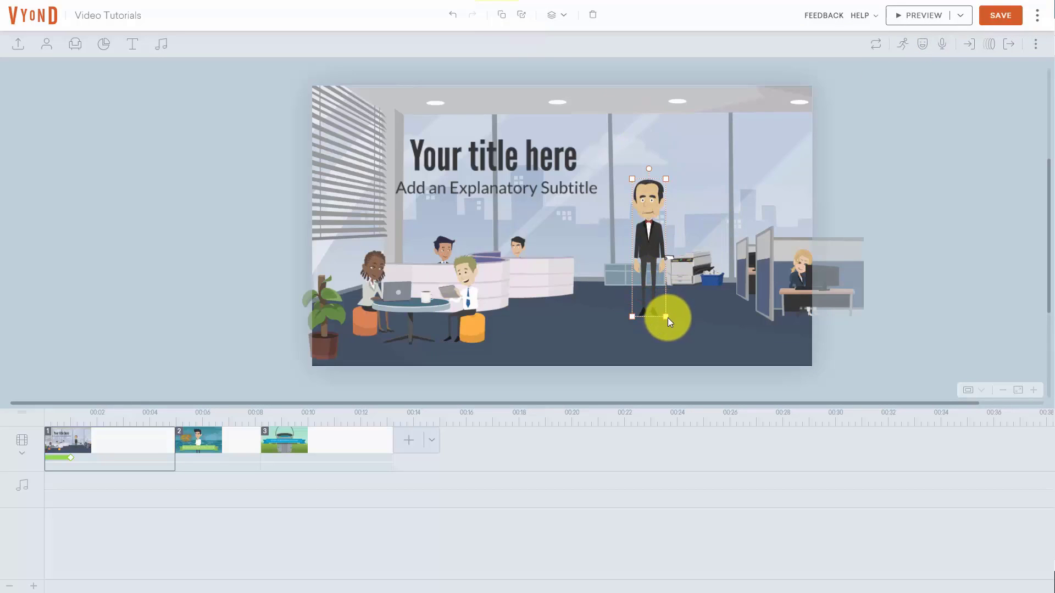
{"action": "left_click_drag", "start_coordinate": [667, 318], "coordinate": [724, 347]}
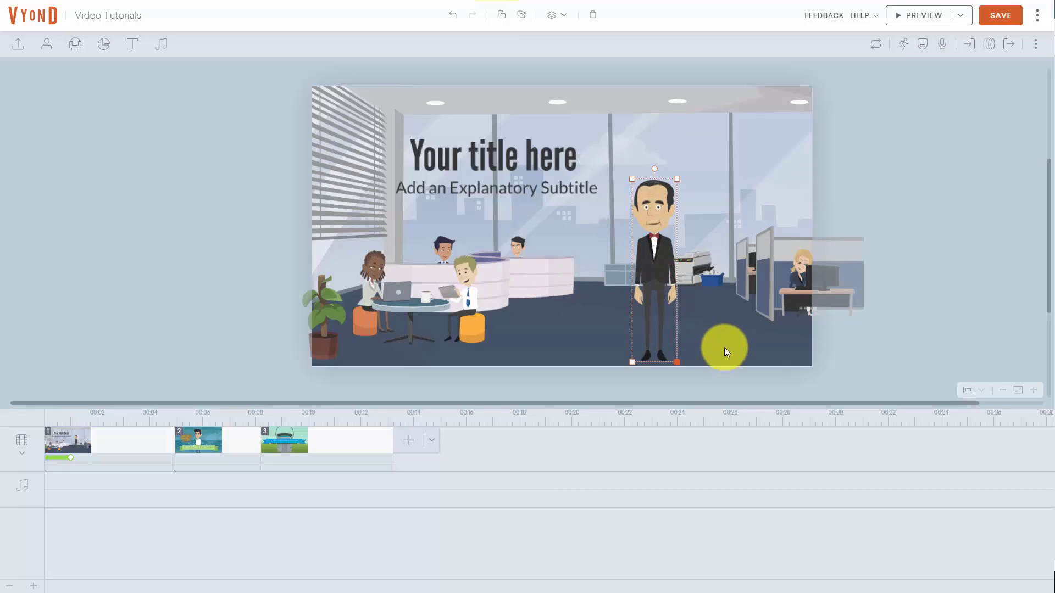
{"action": "left_click_drag", "start_coordinate": [665, 236], "coordinate": [642, 188]}
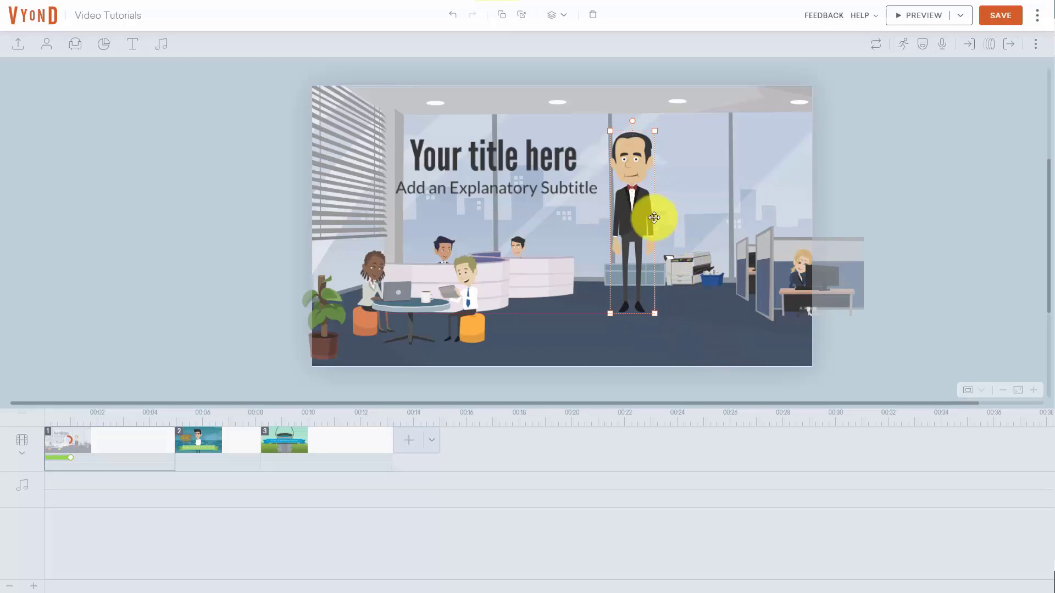
{"action": "left_click_drag", "start_coordinate": [655, 312], "coordinate": [690, 355]}
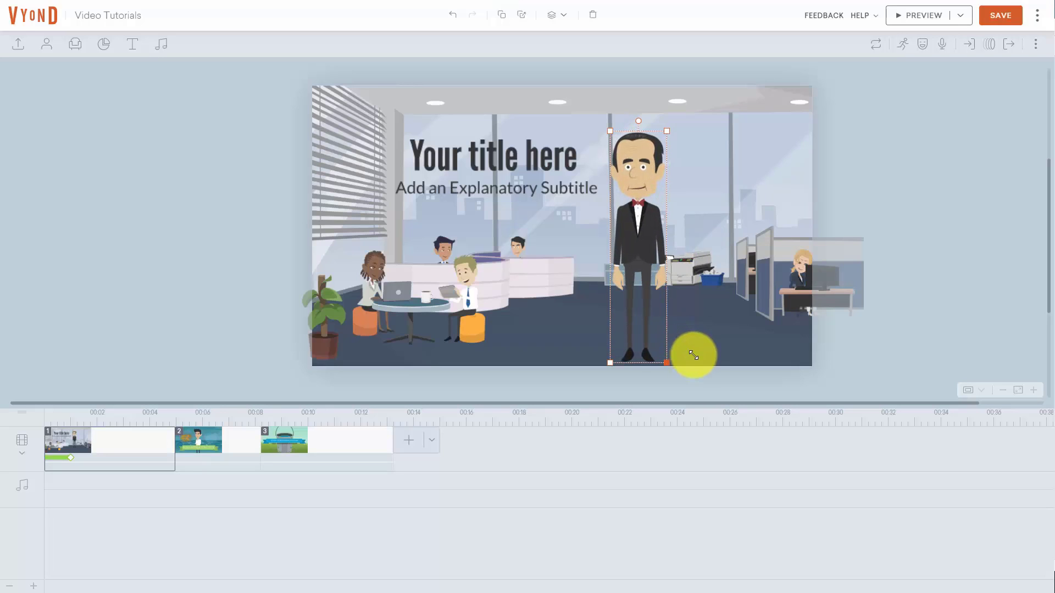
{"action": "left_click_drag", "start_coordinate": [666, 131], "coordinate": [687, 101]}
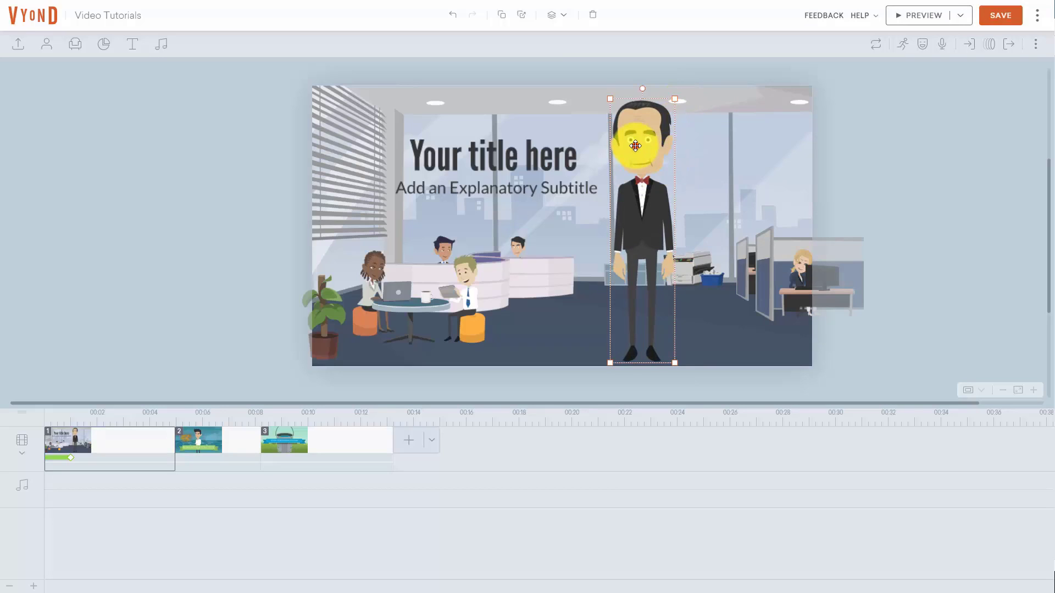
{"action": "left_click_drag", "start_coordinate": [654, 141], "coordinate": [696, 146]}
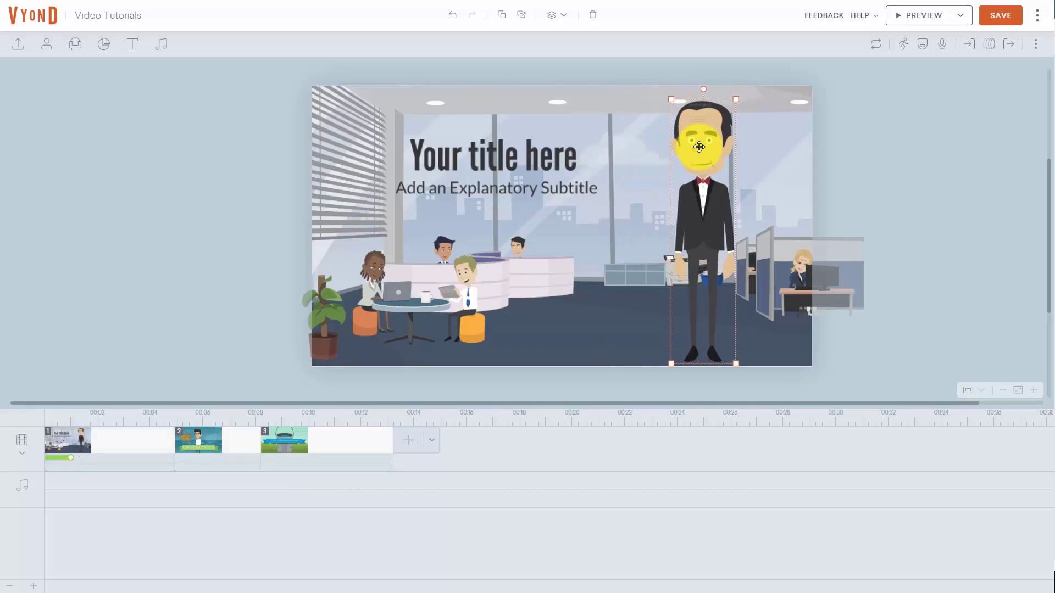
{"action": "left_click", "coordinate": [378, 286]}
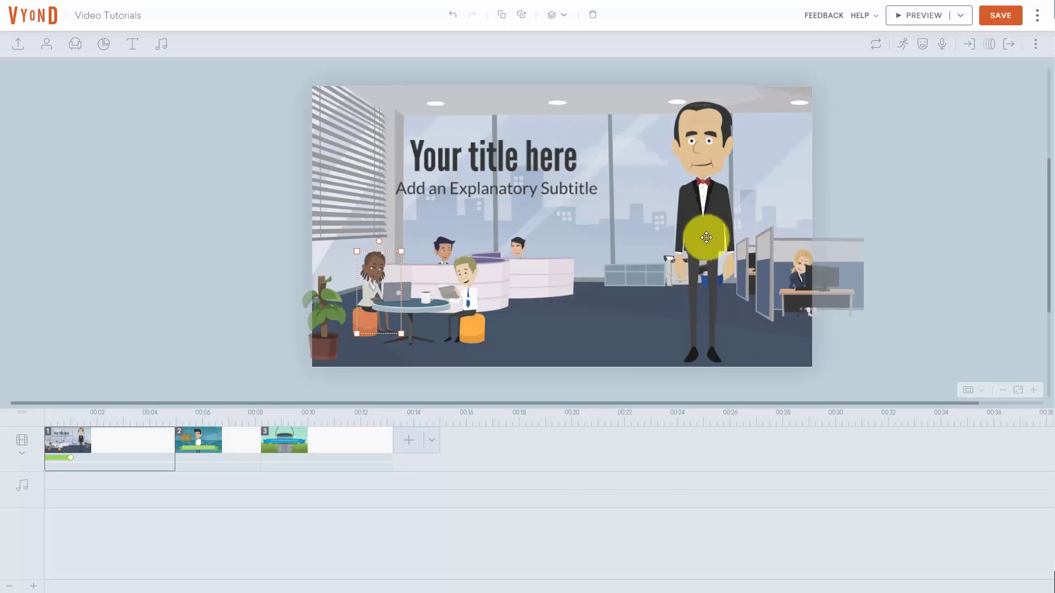
{"action": "left_click", "coordinate": [692, 147]}
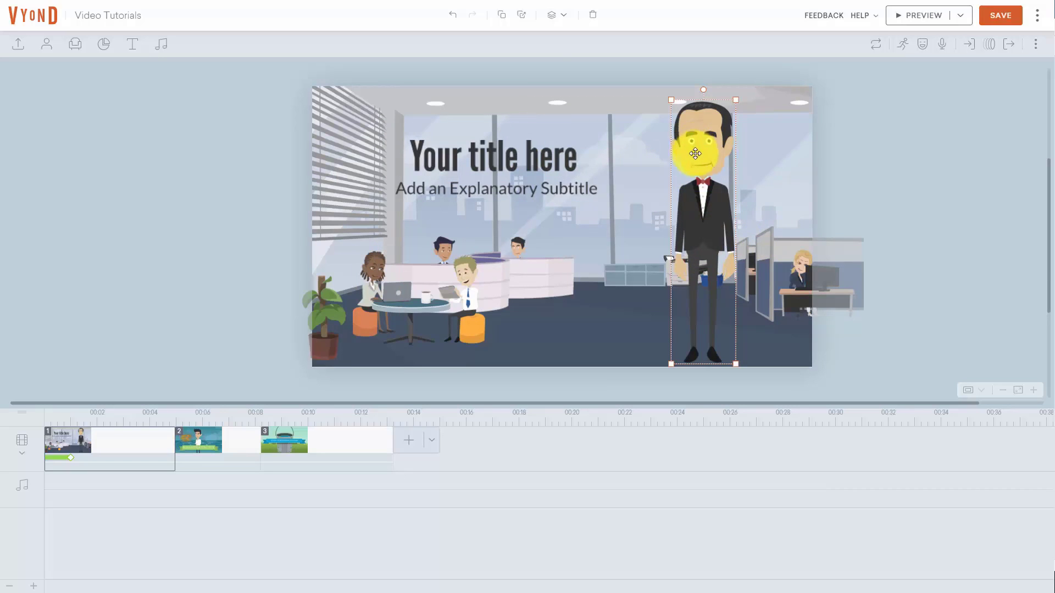
Swap the tall businessman for a woman and the seated woman for a pinstripe-suited man.
{"action": "left_click", "coordinate": [878, 49]}
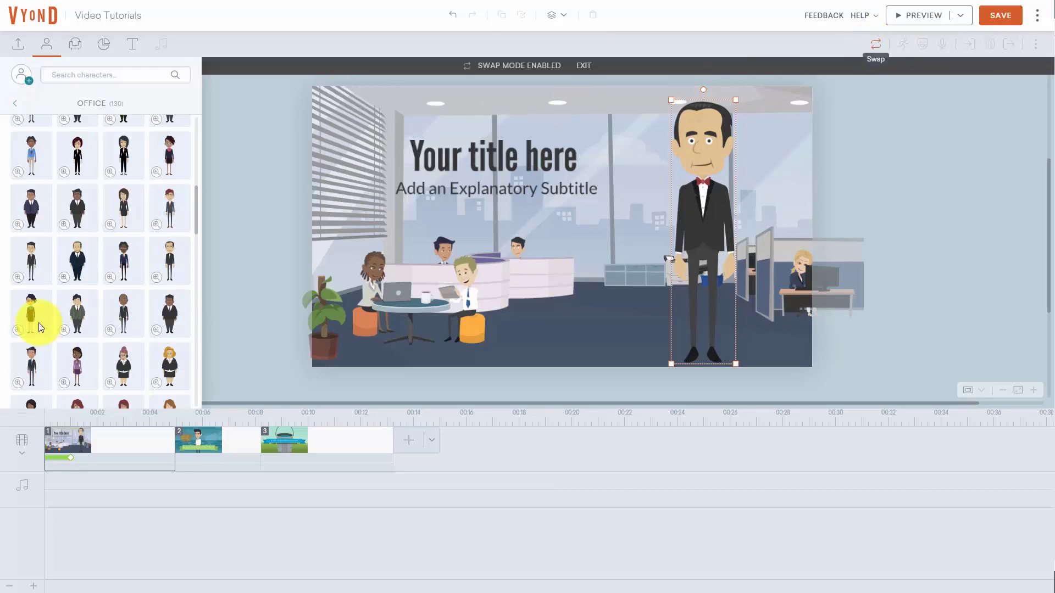
{"action": "left_click", "coordinate": [168, 153]}
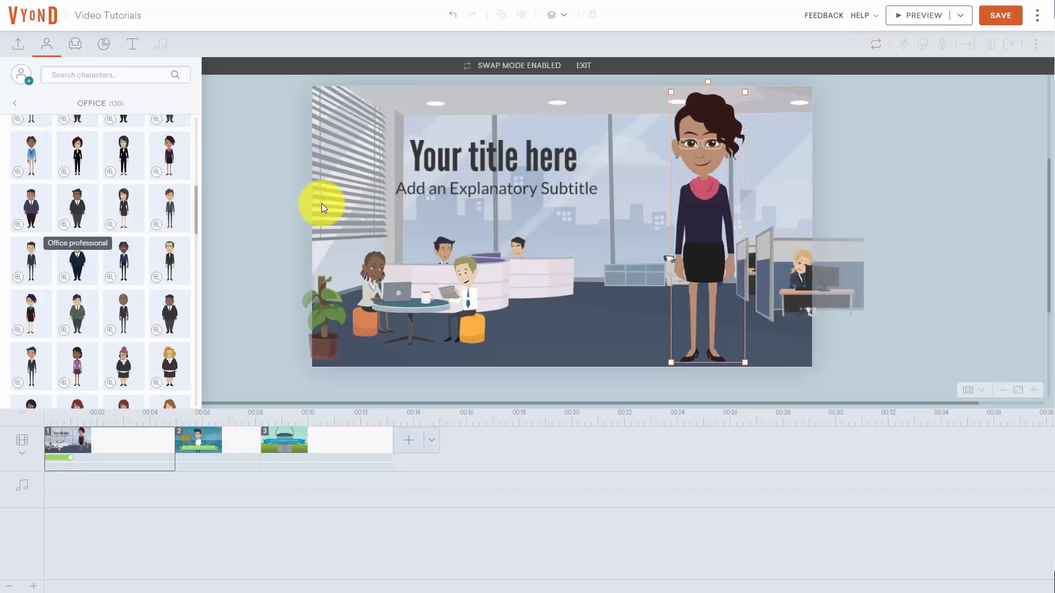
{"action": "left_click", "coordinate": [376, 267]}
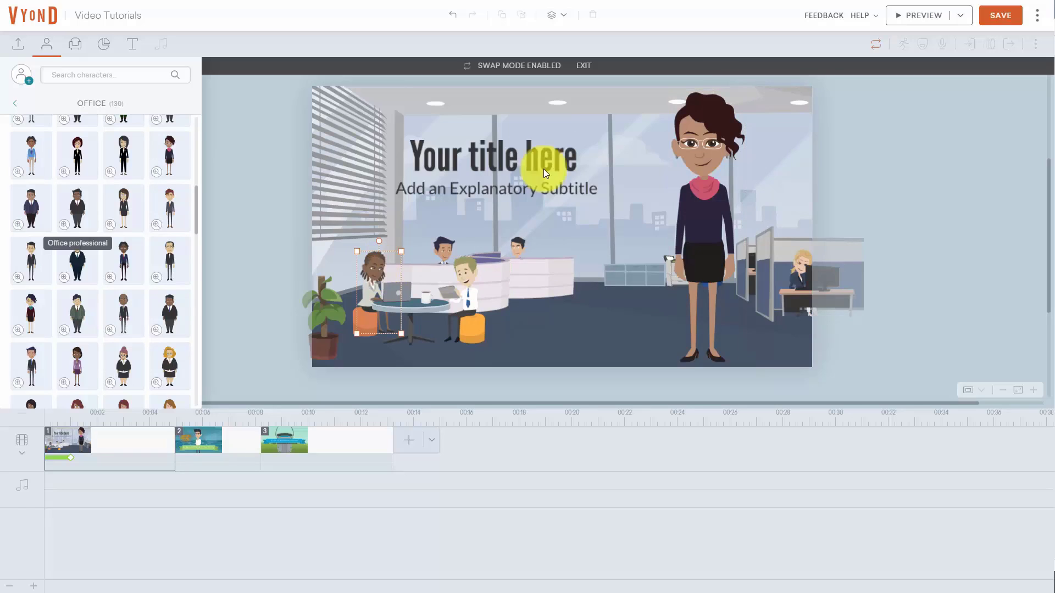
{"action": "left_click", "coordinate": [876, 46]}
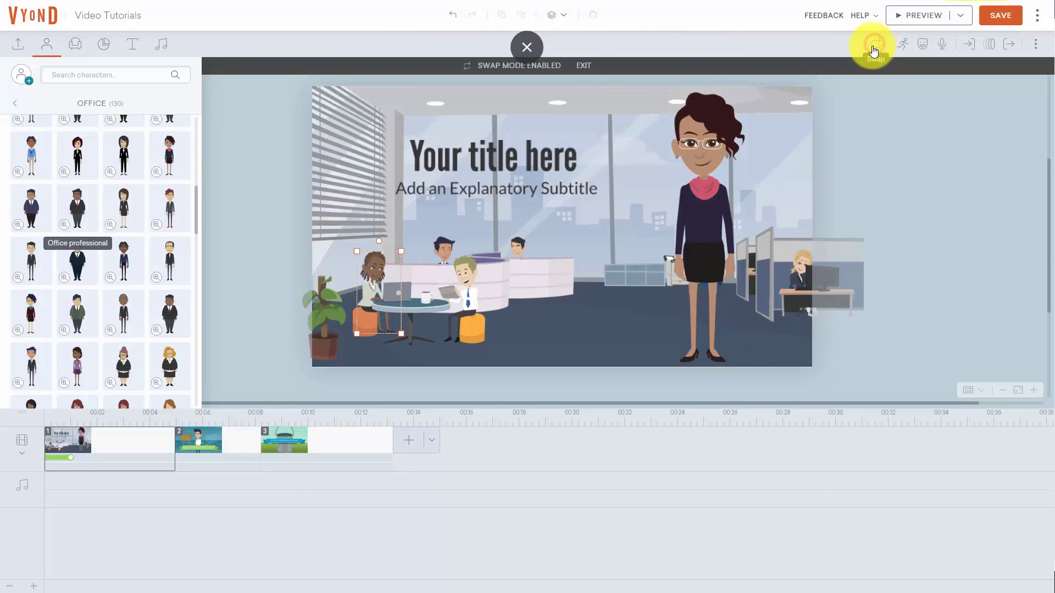
{"action": "left_click", "coordinate": [25, 202]}
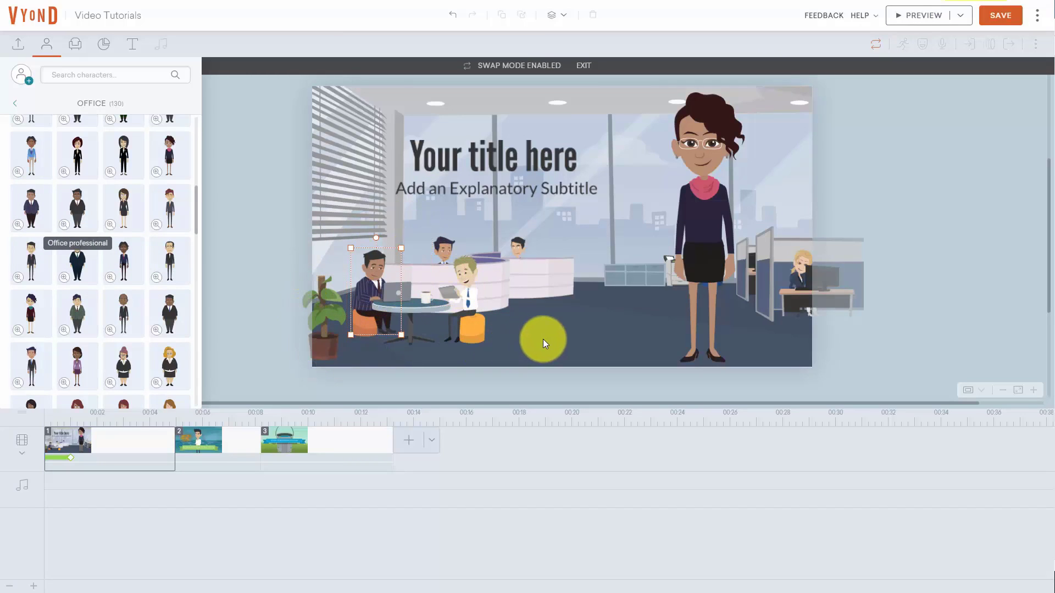
Replace the background worker behind the desk with a red-haired woman.
{"action": "left_click", "coordinate": [439, 242]}
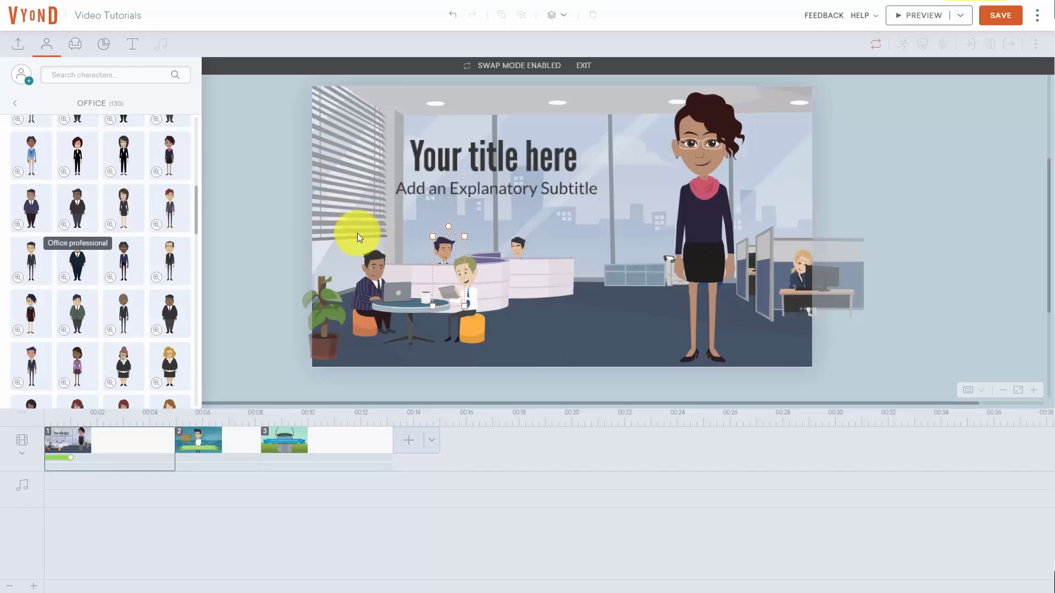
{"action": "left_click", "coordinate": [77, 153]}
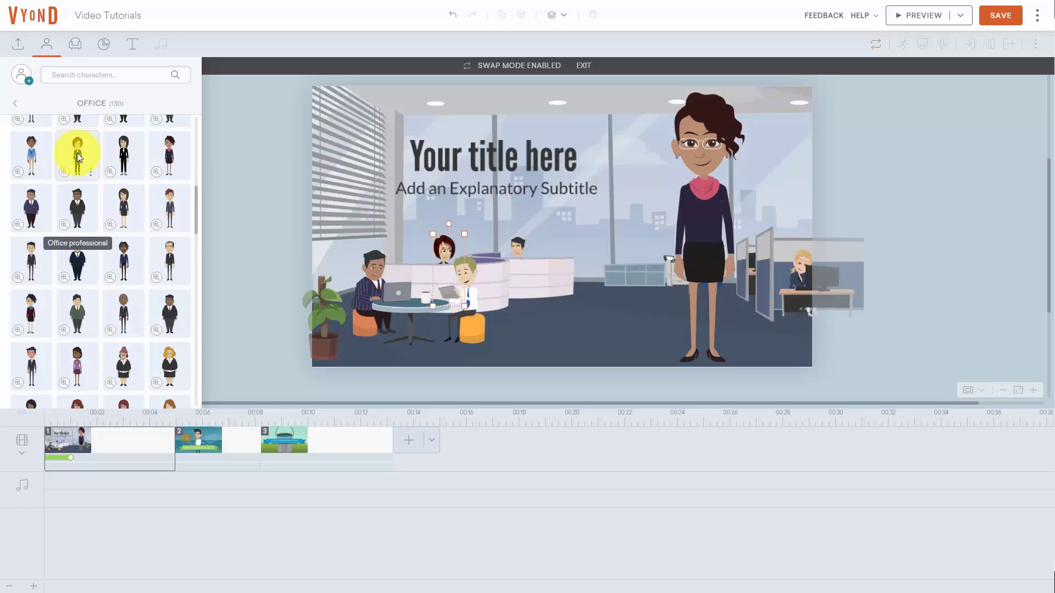
{"action": "left_click", "coordinate": [15, 104]}
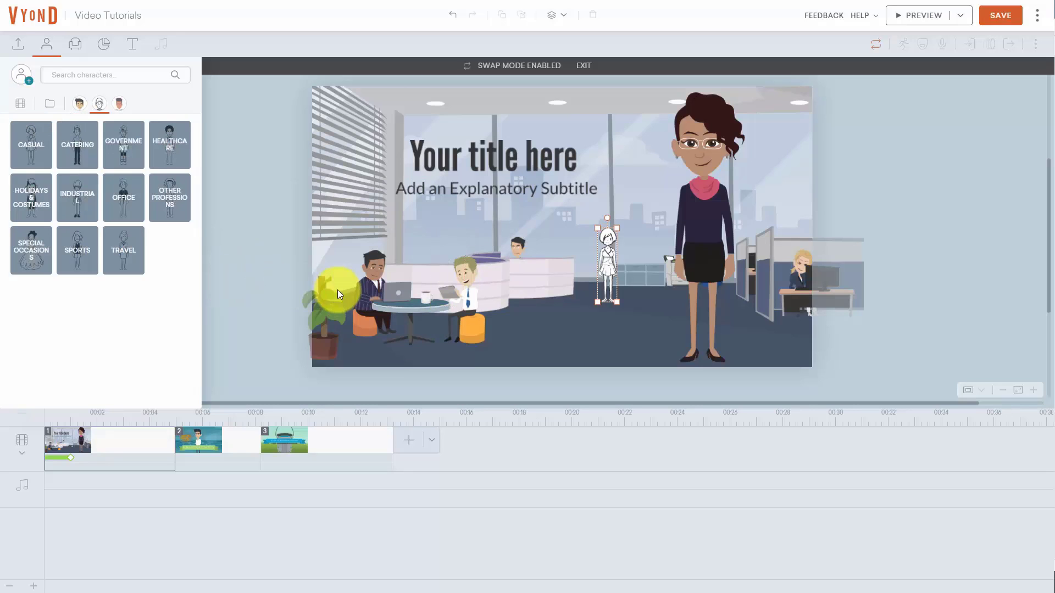
Browse the Business Friendly, Whiteboard and third character styles, then close the library to end swapping.
{"action": "left_click", "coordinate": [80, 105]}
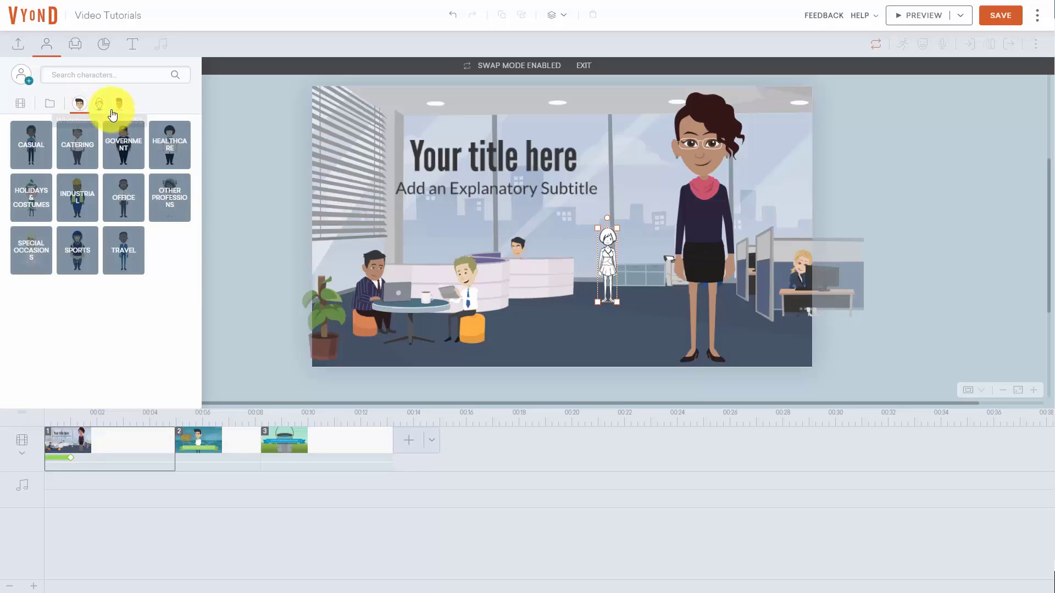
{"action": "left_click", "coordinate": [100, 104]}
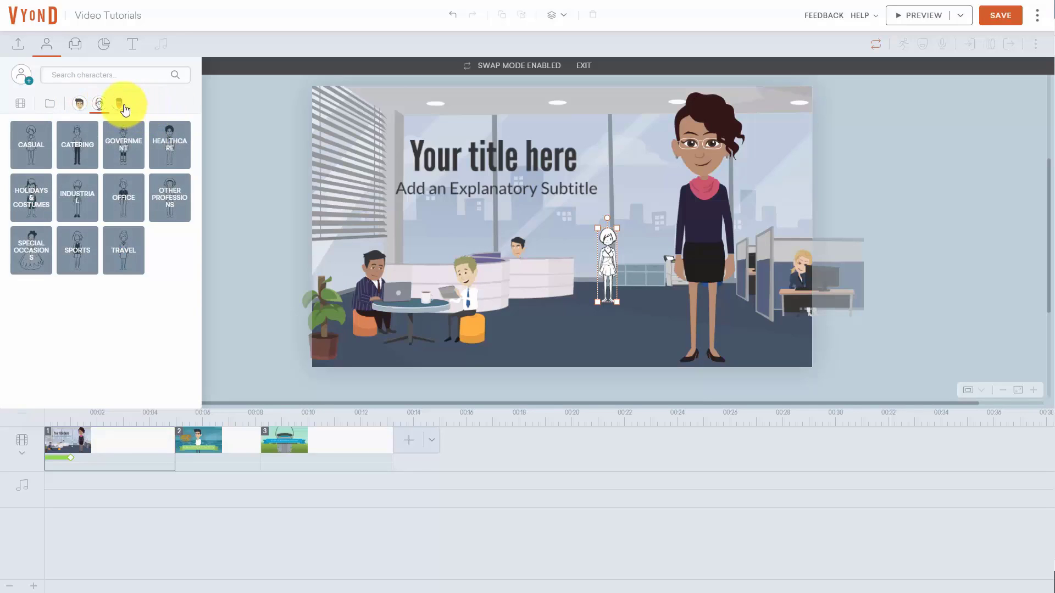
{"action": "left_click", "coordinate": [122, 104]}
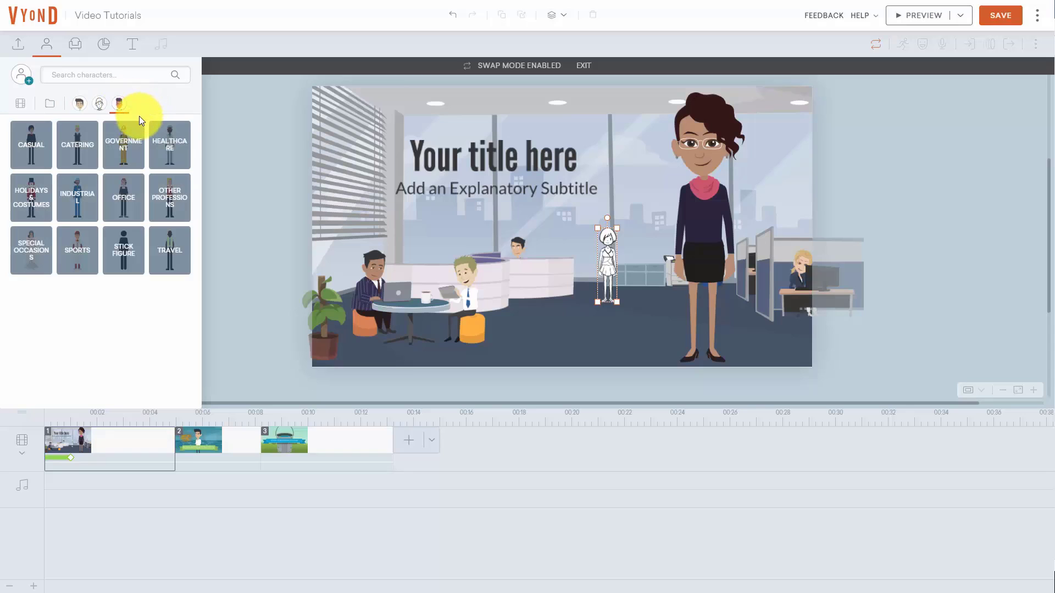
{"action": "left_click", "coordinate": [612, 239]}
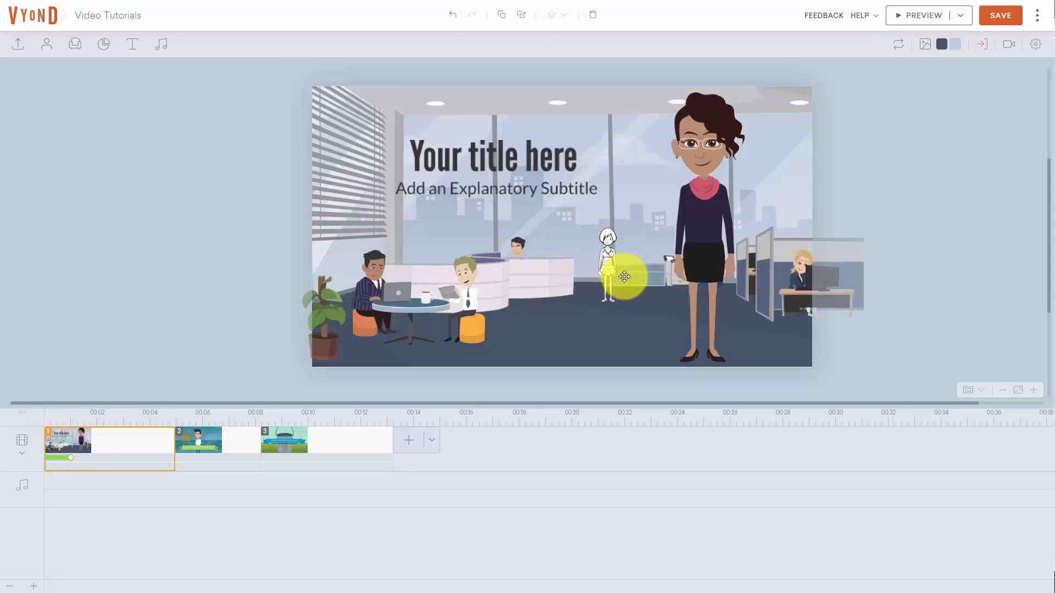